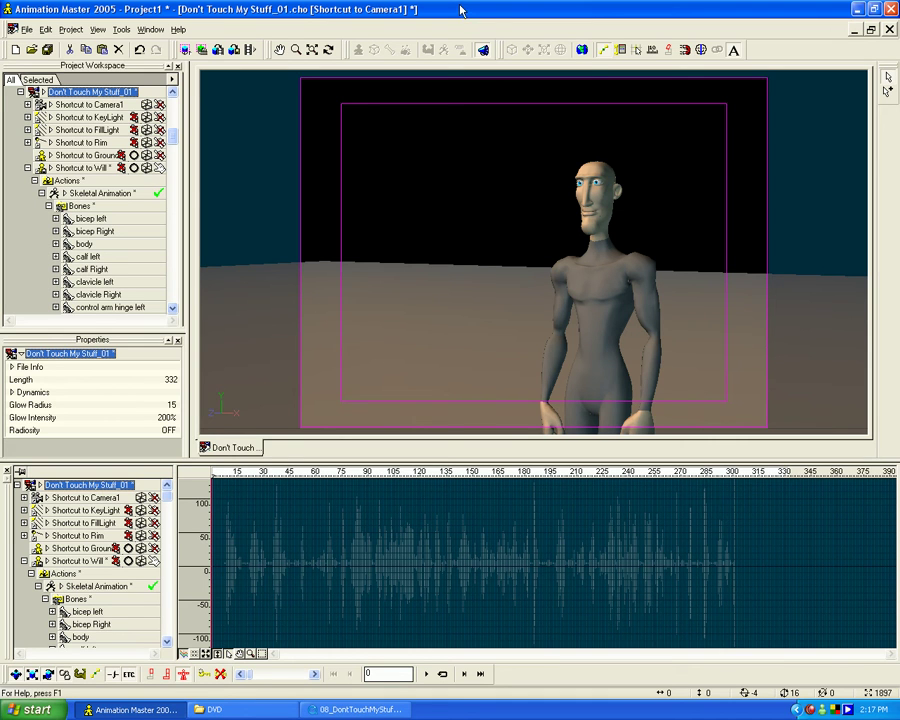
# Play the choreography from frame 0 to review the animation, and scrub to frame 70 to inspect the raised hand.
pyautogui.moveTo(566, 471); pyautogui.dragTo(200, 471)
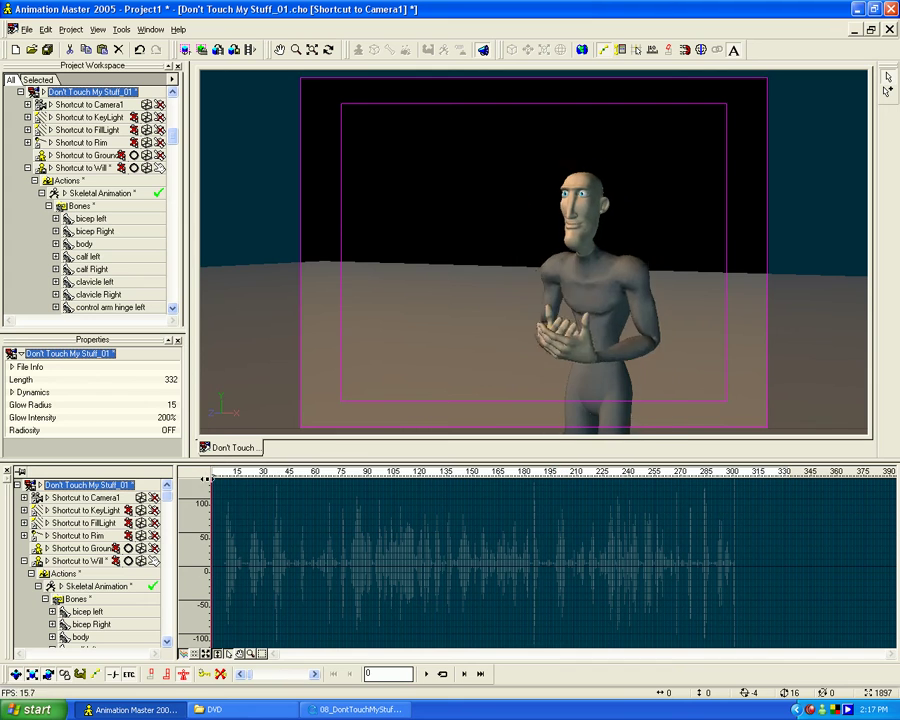
pyautogui.click(427, 675)
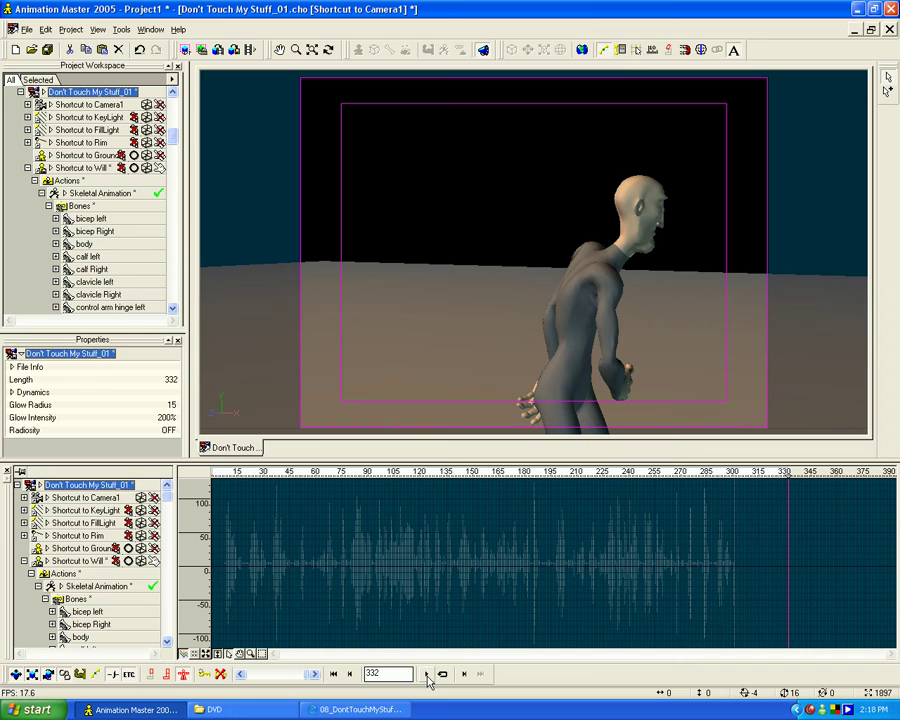
pyautogui.moveTo(785, 483); pyautogui.dragTo(333, 452)
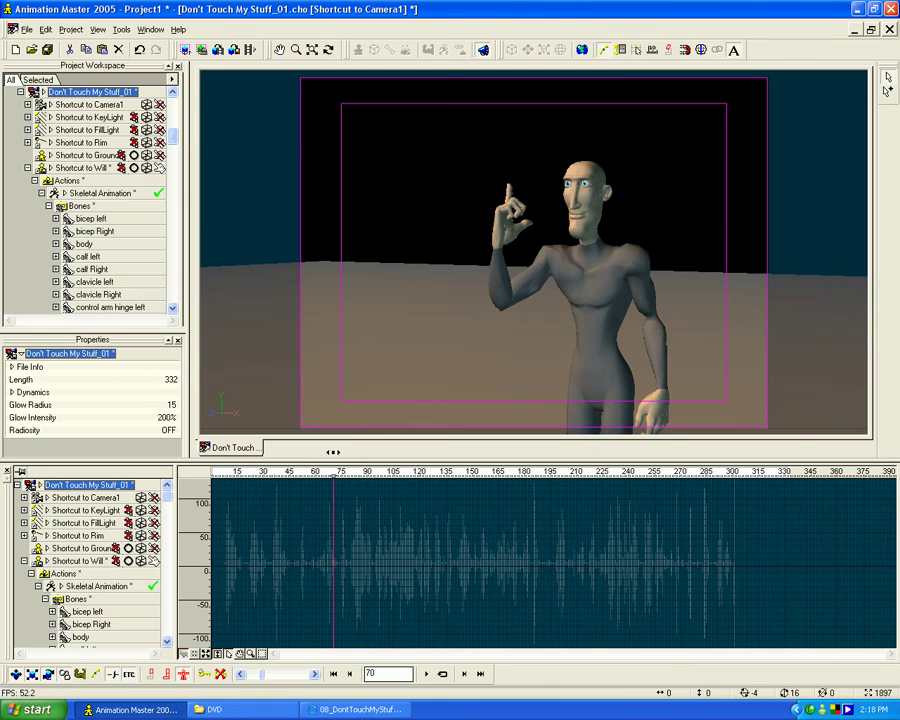
# Open Will in skeletal mode and select the right thumb's second control bone at frame 68.
pyautogui.click(603, 251)
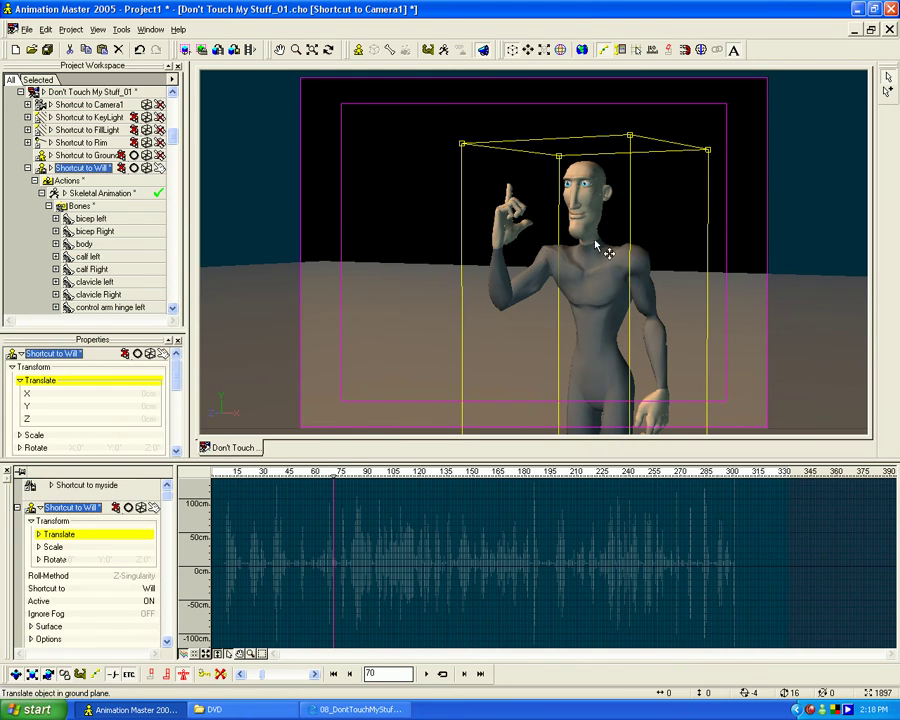
pyautogui.click(444, 50)
pyautogui.scroll(3, 530, 254)
pyautogui.moveTo(540, 253); pyautogui.dragTo(546, 297, button='middle')
pyautogui.scroll(2, 546, 297)
pyautogui.click(493, 253)
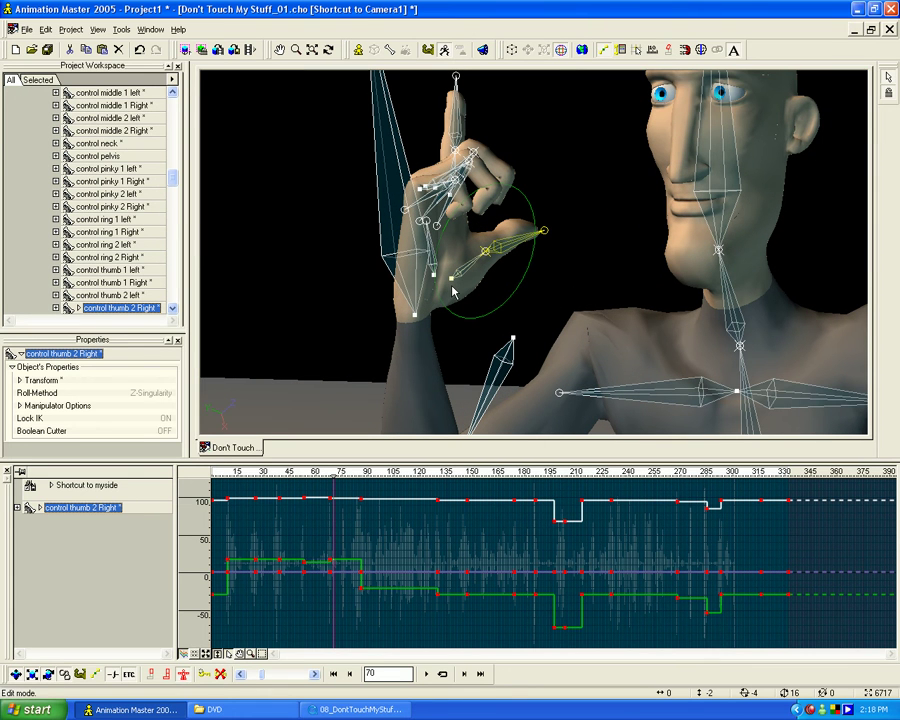
pyautogui.click(349, 673)
pyautogui.click(349, 673)
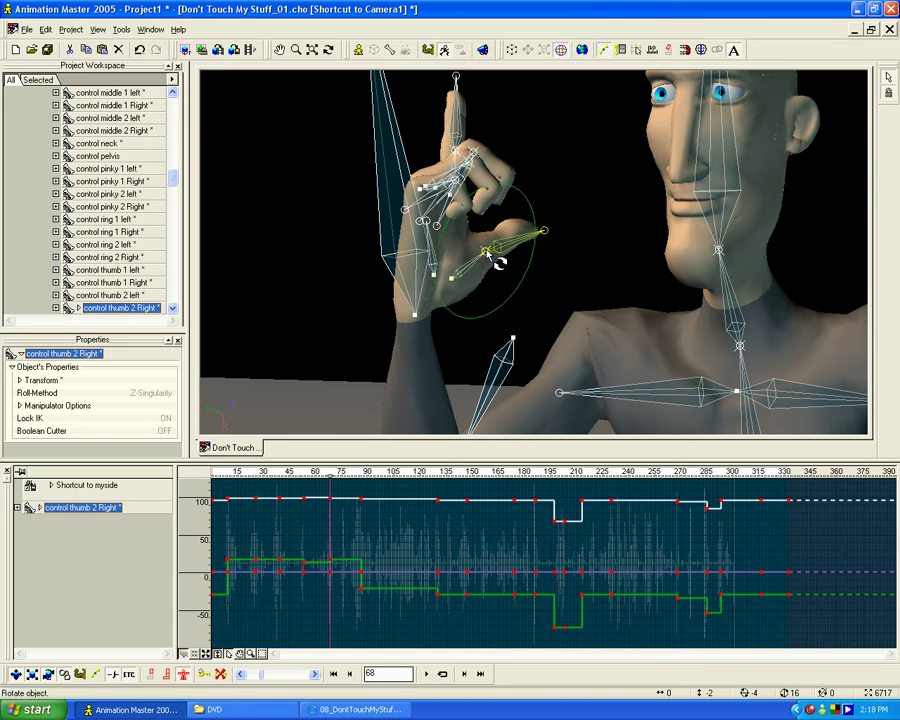
# Rotate the right thumb's second control bone to Y -70° at frame 68, check it from the Birds Eye view, and return to the deselected Camera1 view.
pyautogui.moveTo(487, 253); pyautogui.dragTo(485, 240)
pyautogui.press('7')
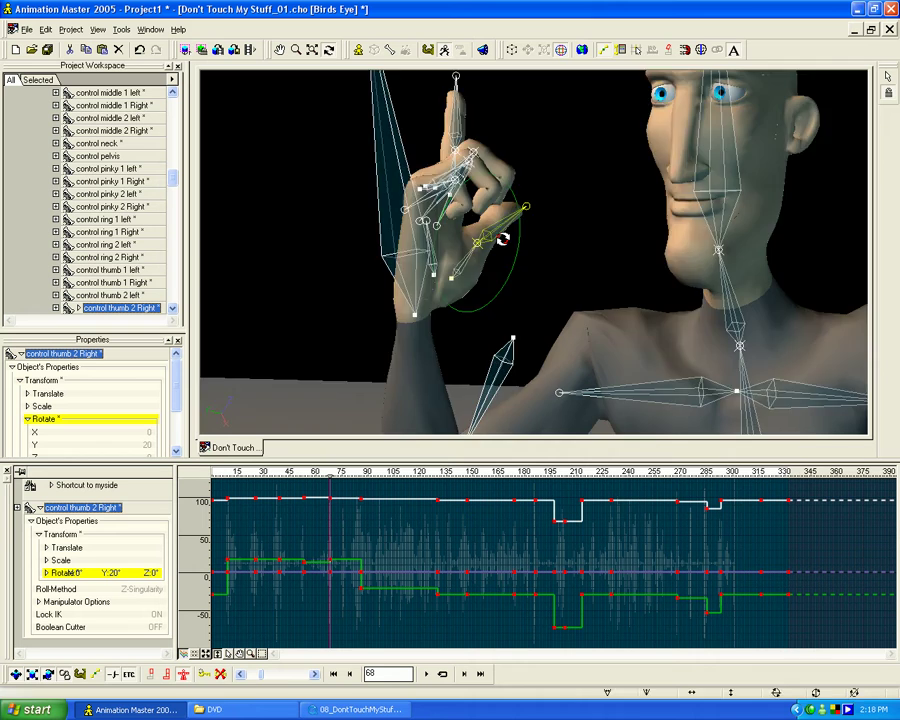
pyautogui.moveTo(477, 244)
pyautogui.mouseDown()
pyautogui.moveTo(478, 260)
pyautogui.moveTo(472, 256)
pyautogui.mouseUp()
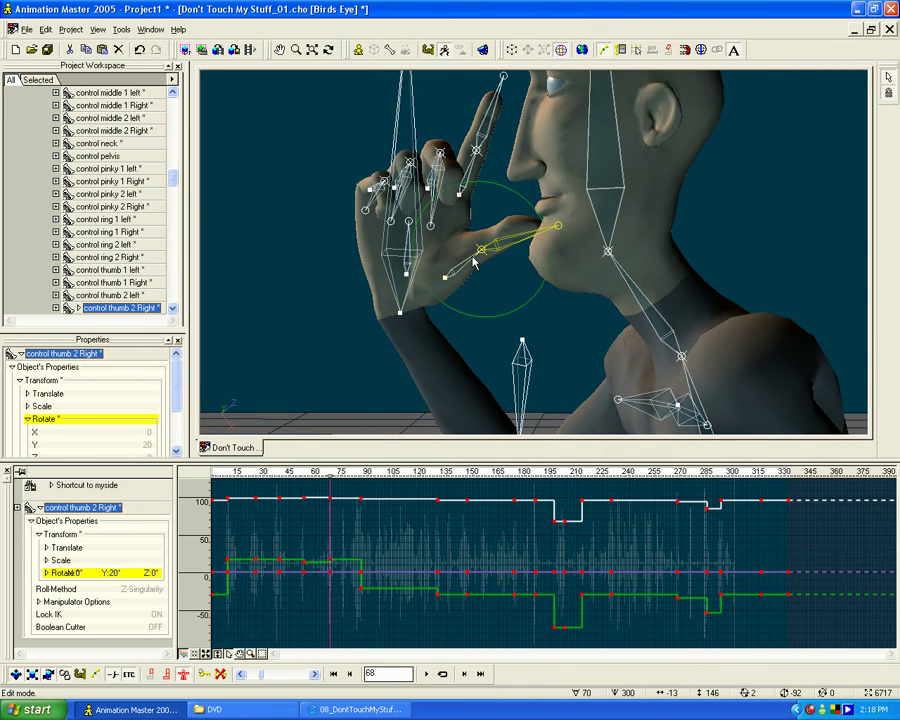
pyautogui.moveTo(553, 225); pyautogui.dragTo(446, 140)
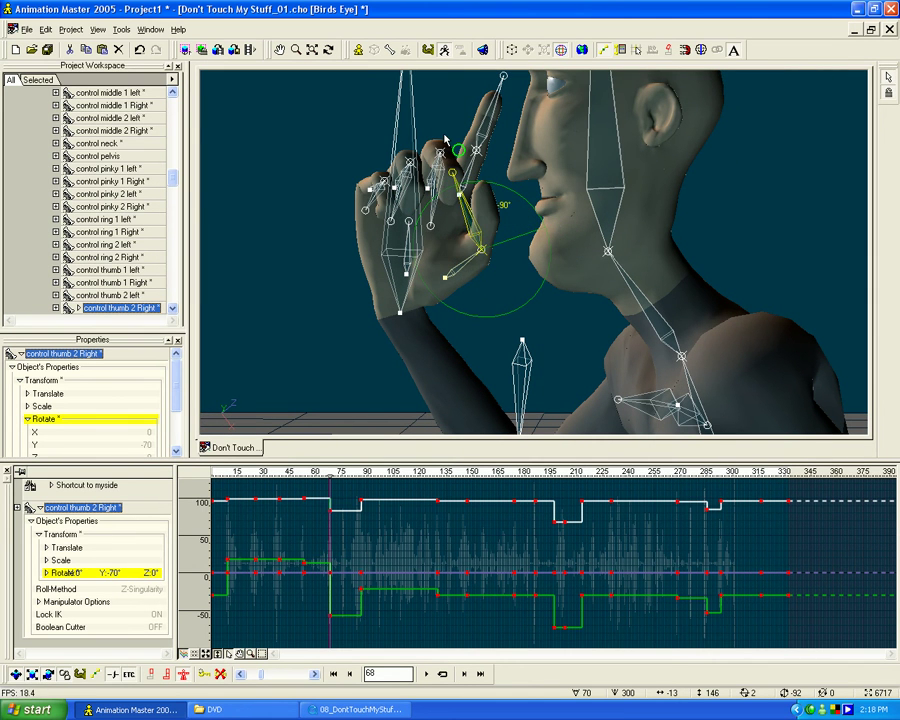
pyautogui.press('t')
pyautogui.moveTo(441, 206)
pyautogui.mouseDown()
pyautogui.moveTo(484, 207)
pyautogui.moveTo(438, 201)
pyautogui.mouseUp()
pyautogui.press('Escape')
pyautogui.moveTo(476, 249); pyautogui.dragTo(496, 263)
pyautogui.press('Escape')
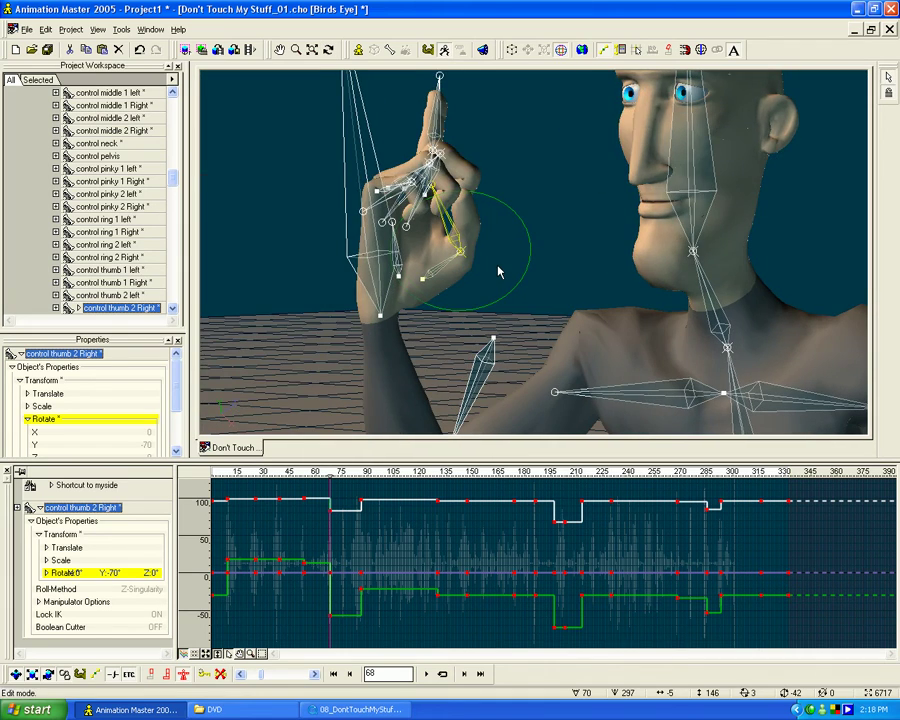
pyautogui.press('1')
pyautogui.click(482, 50)
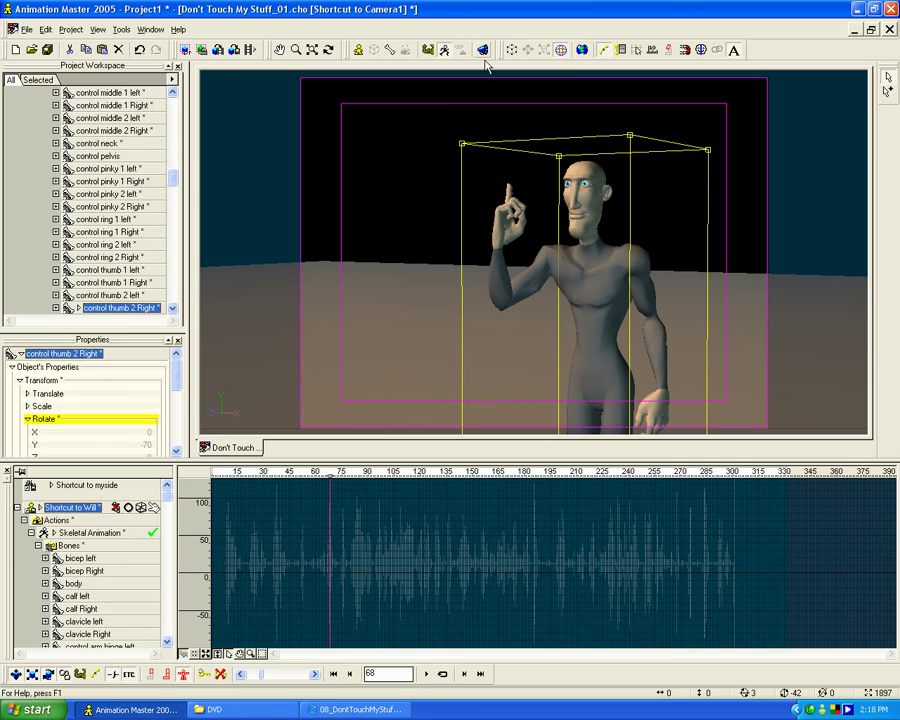
pyautogui.click(577, 113)
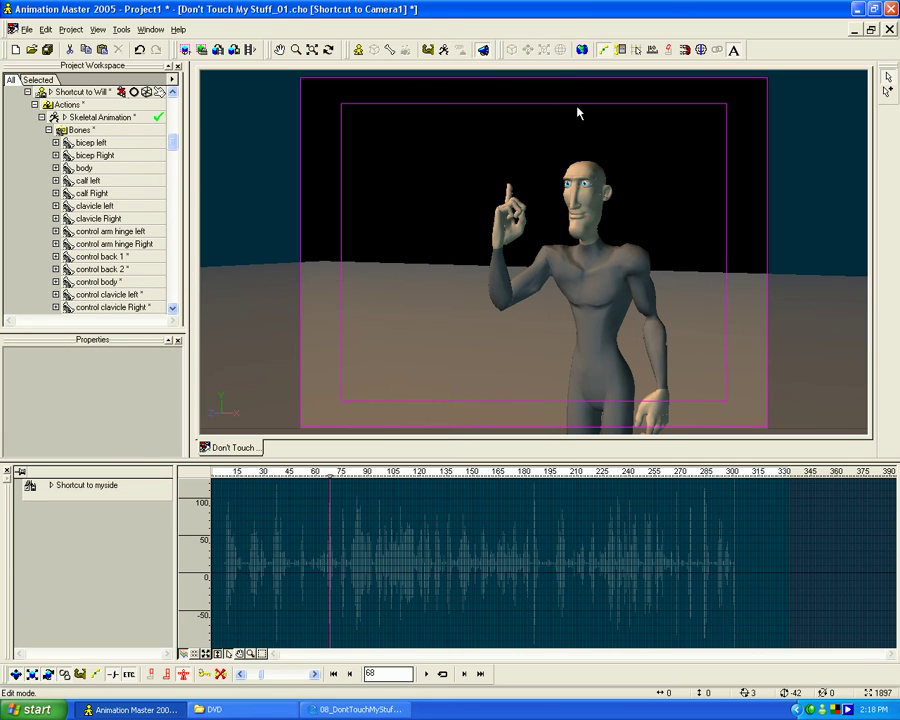
# Replay the animation from frame 0 to review the corrected thumb pose, and return to the first frame.
pyautogui.moveTo(332, 479); pyautogui.dragTo(197, 478)
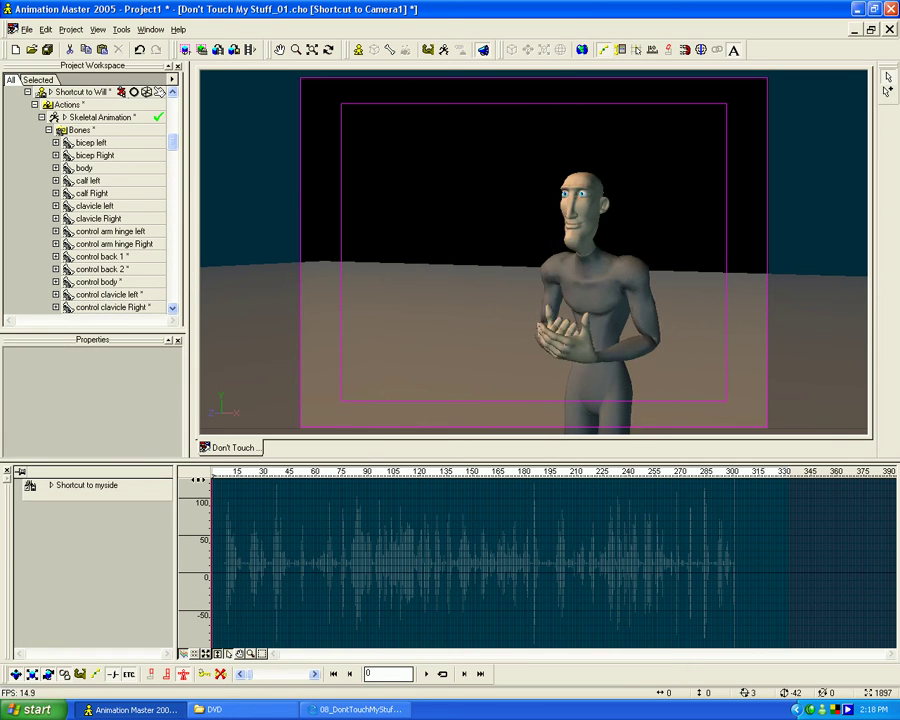
pyautogui.click(425, 674)
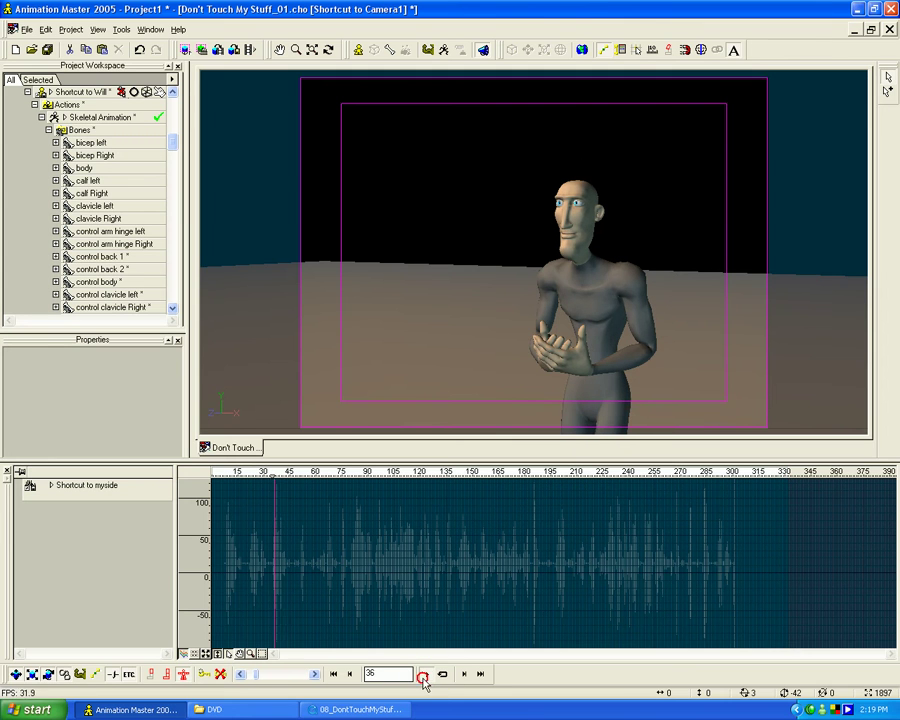
pyautogui.moveTo(240, 481); pyautogui.dragTo(205, 471)
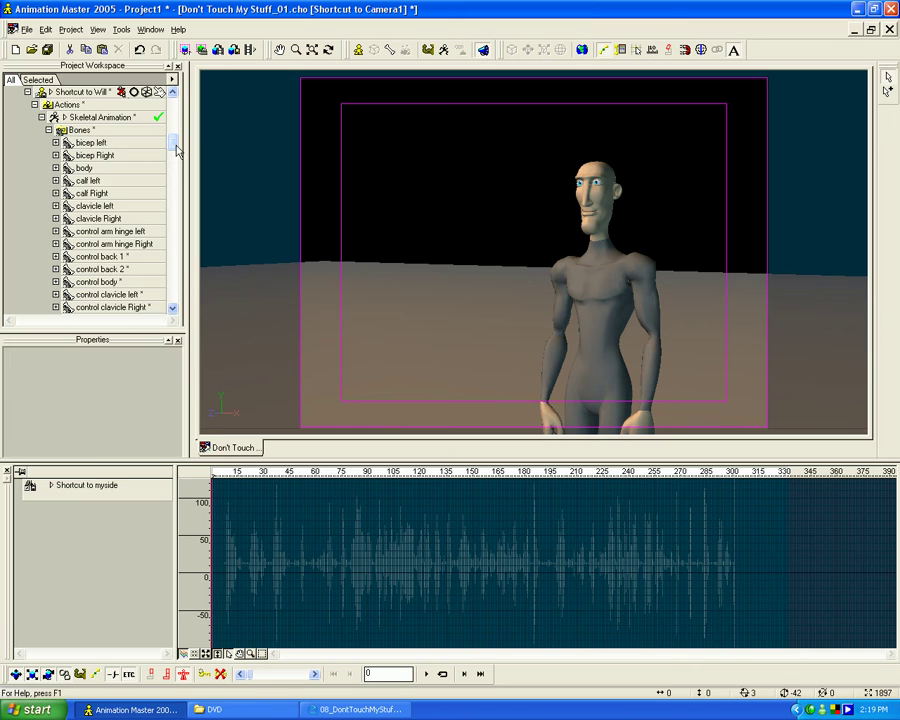
# Expand the properties of the choreography's Camera1 shortcut and inspect its background color.
pyautogui.moveTo(176, 148); pyautogui.dragTo(176, 138)
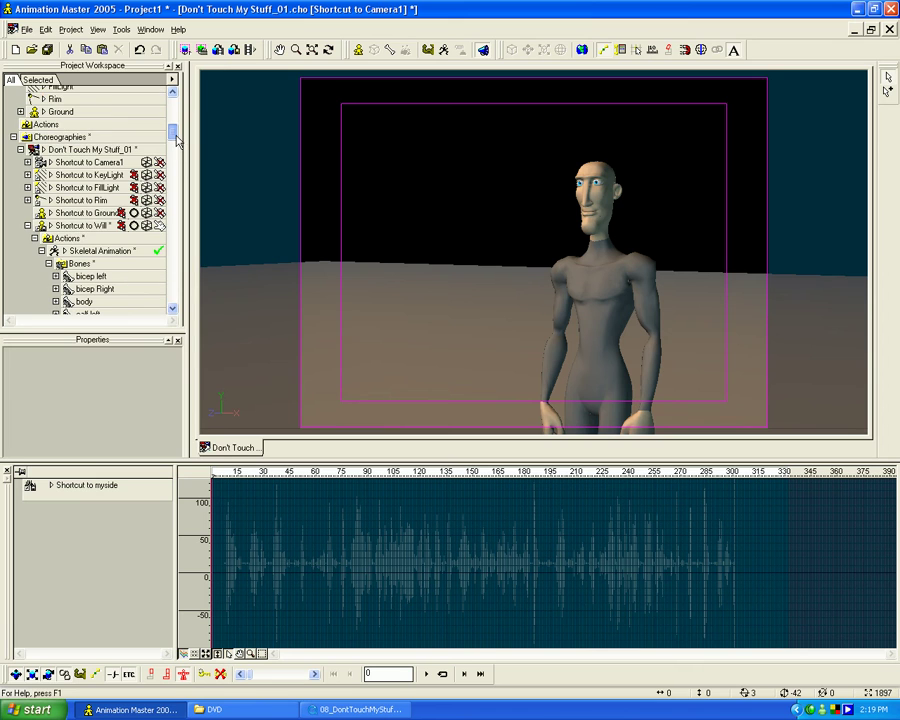
pyautogui.click(51, 162)
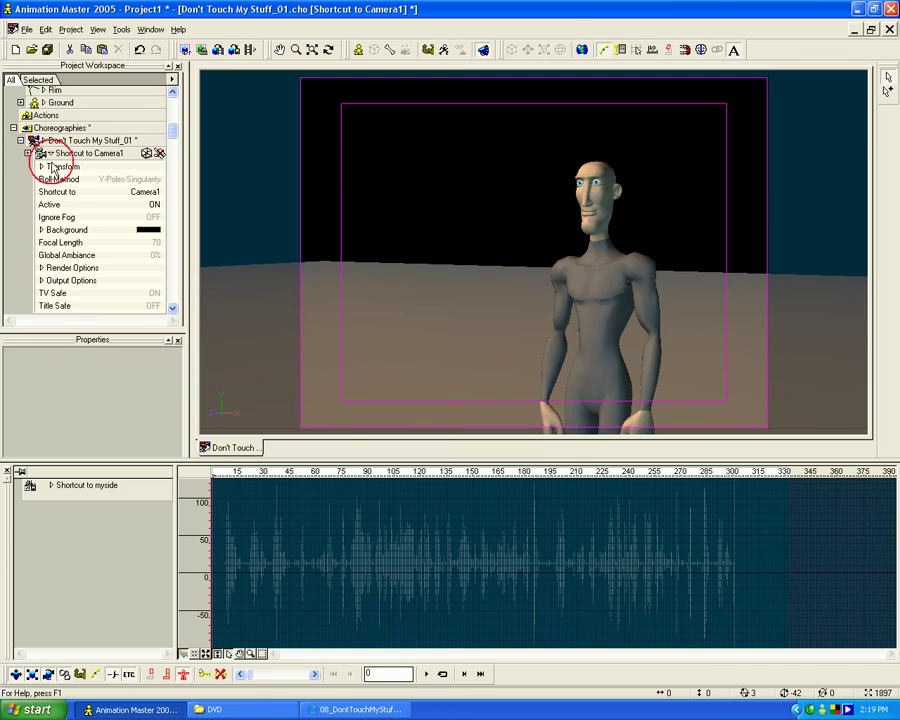
pyautogui.moveTo(174, 134); pyautogui.dragTo(175, 144)
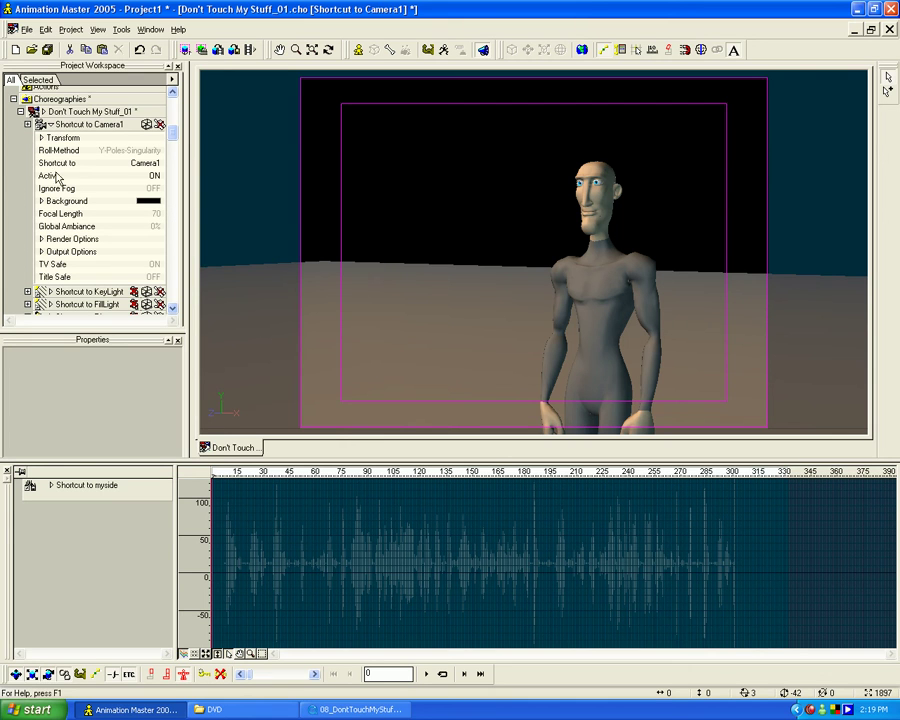
pyautogui.click(148, 202)
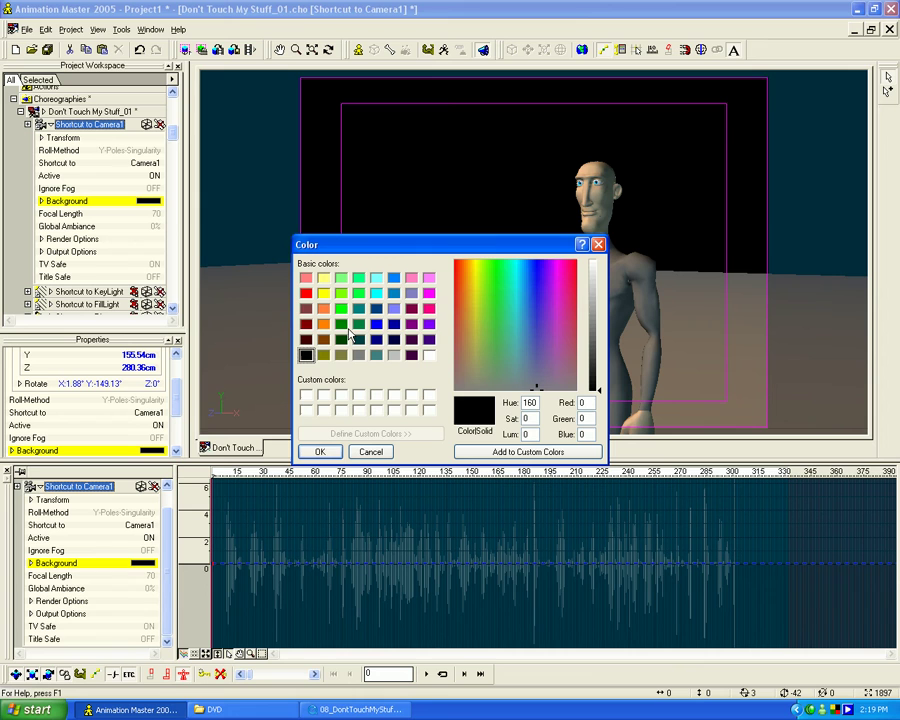
pyautogui.click(378, 451)
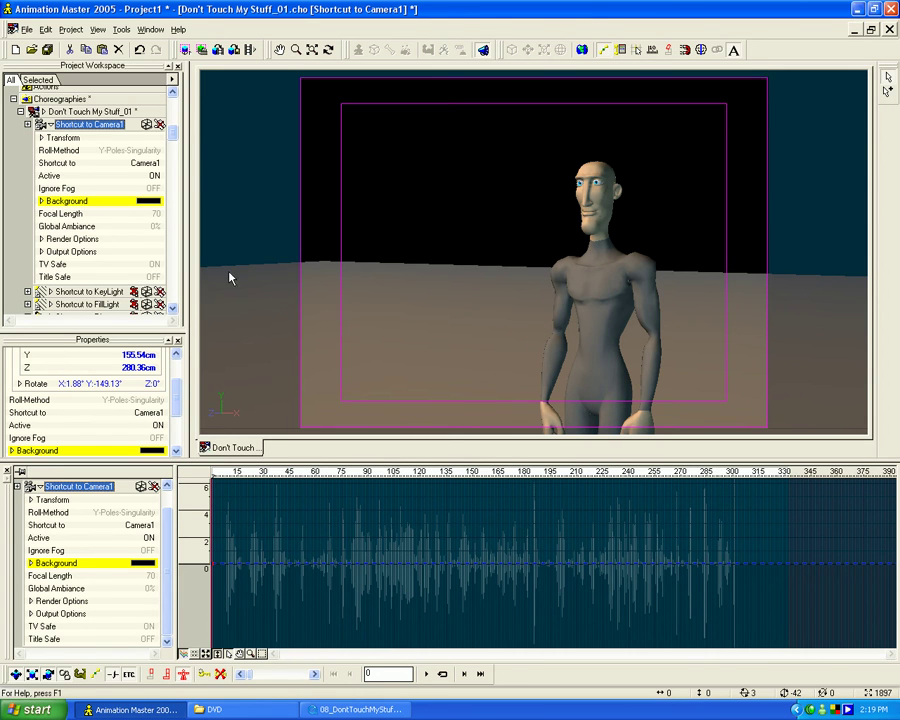
# Hide the Ground shortcut in the choreography and preview the animation against the plain background.
pyautogui.click(177, 147)
pyautogui.moveTo(177, 145); pyautogui.dragTo(177, 140)
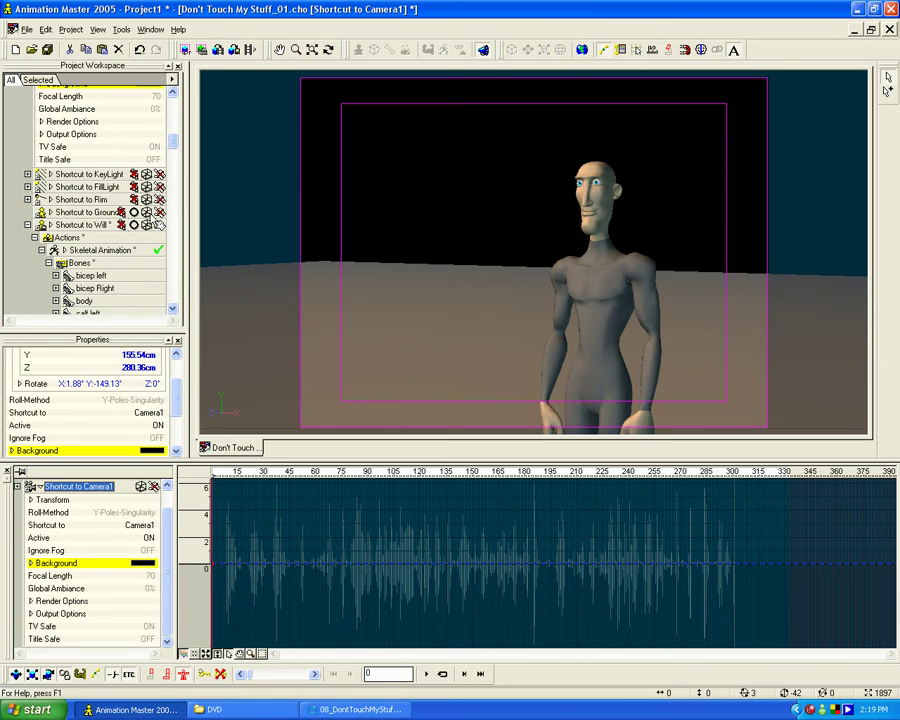
pyautogui.click(146, 212)
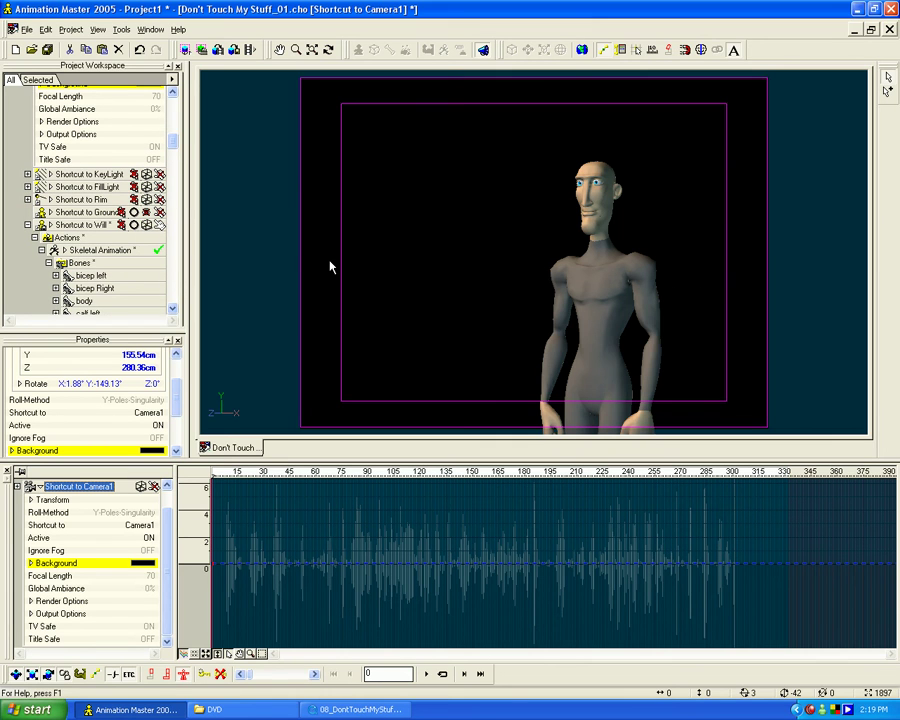
pyautogui.click(427, 674)
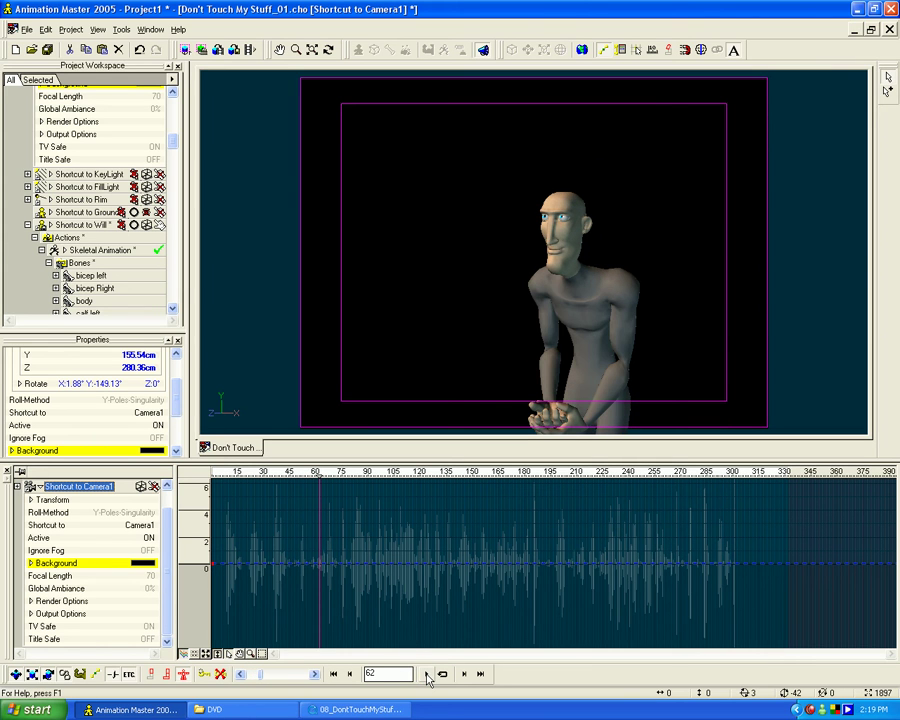
pyautogui.moveTo(172, 142)
pyautogui.mouseDown()
pyautogui.moveTo(173, 125)
pyautogui.moveTo(175, 140)
pyautogui.mouseUp()
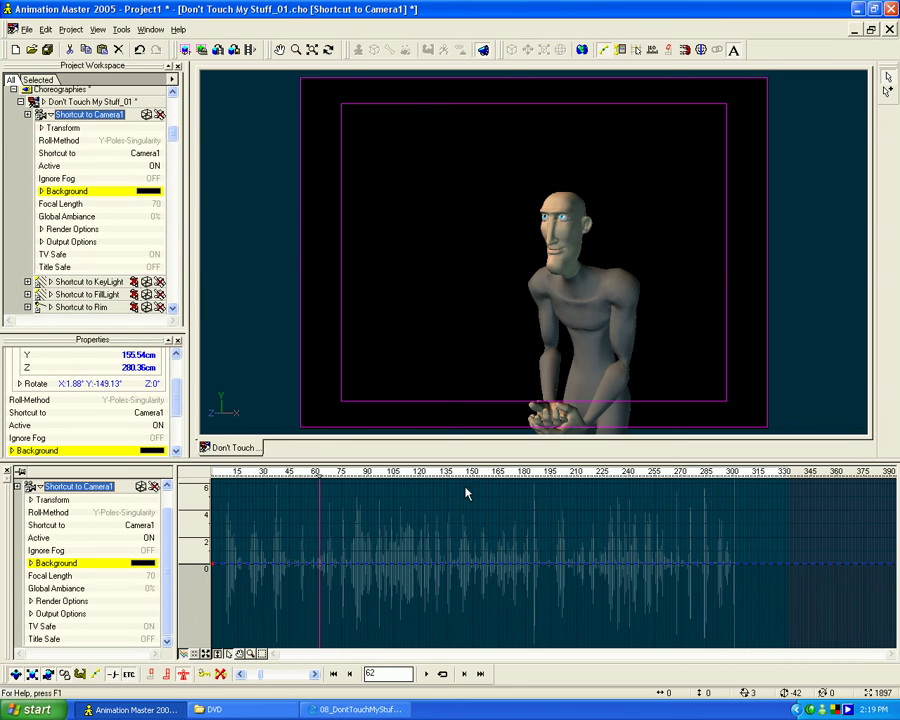
pyautogui.moveTo(315, 471); pyautogui.dragTo(147, 471)
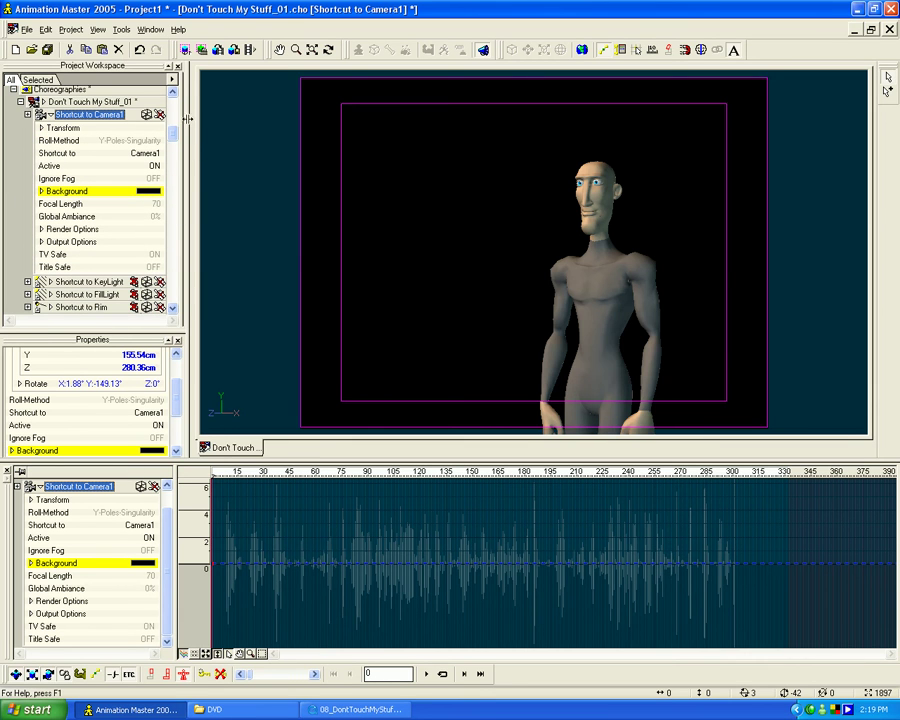
# Reframe Camera1 closer to the character at frame 0, to about Y 153.84 cm and Z 235.96 cm, and scrub to check the framing.
pyautogui.moveTo(173, 132); pyautogui.dragTo(176, 136)
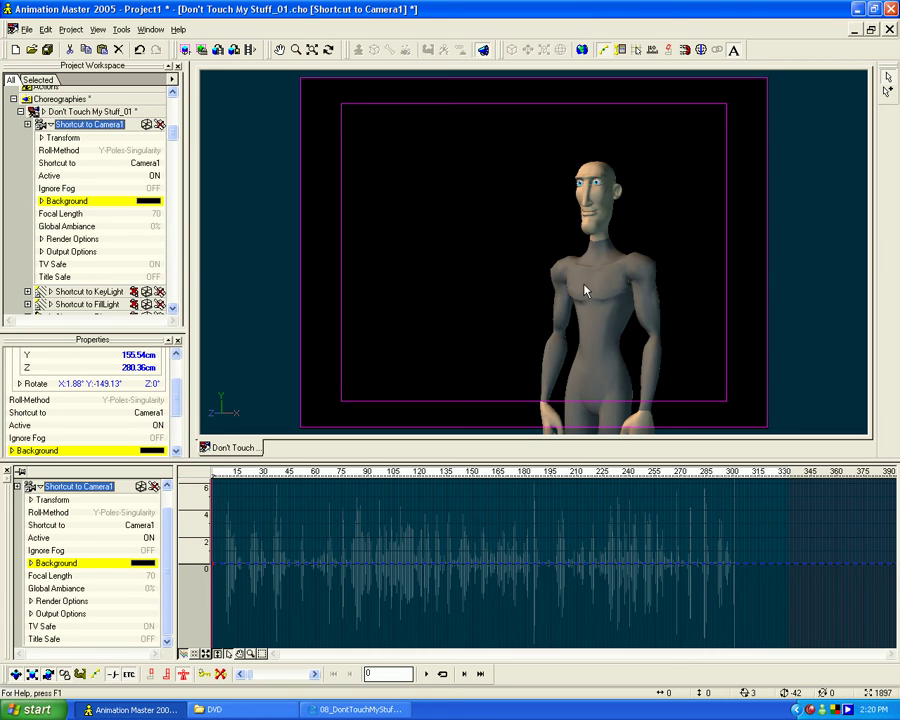
pyautogui.moveTo(289, 477); pyautogui.dragTo(185, 480)
pyautogui.press('h')
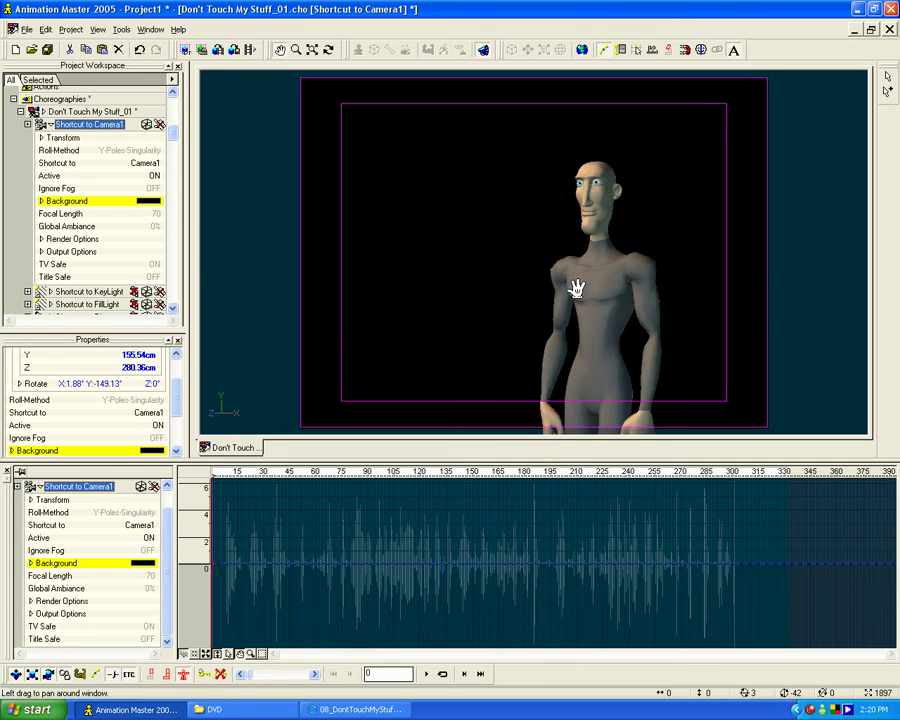
pyautogui.moveTo(577, 285); pyautogui.dragTo(593, 270)
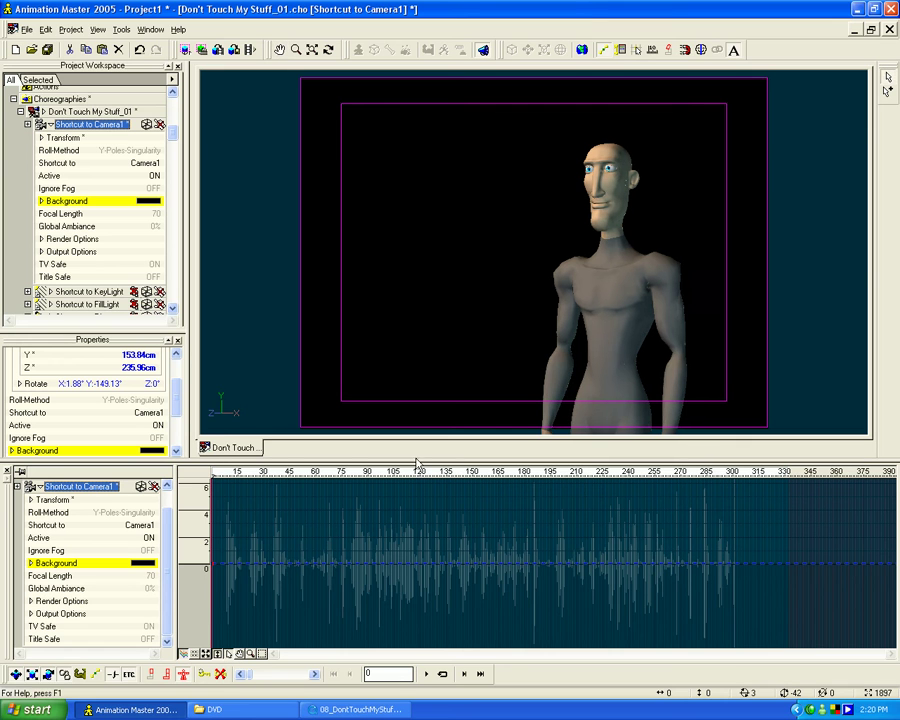
pyautogui.moveTo(215, 476); pyautogui.dragTo(370, 471)
# Inspect the Camera1 shortcut's render options, output options and resolution width and height.
pyautogui.click(42, 240)
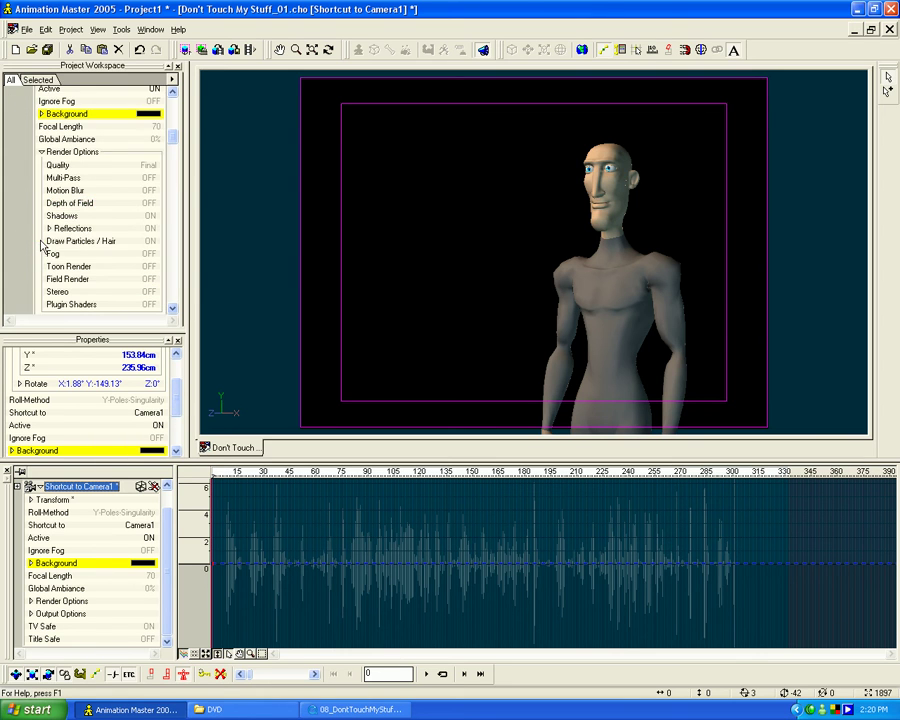
pyautogui.click(42, 151)
pyautogui.click(42, 164)
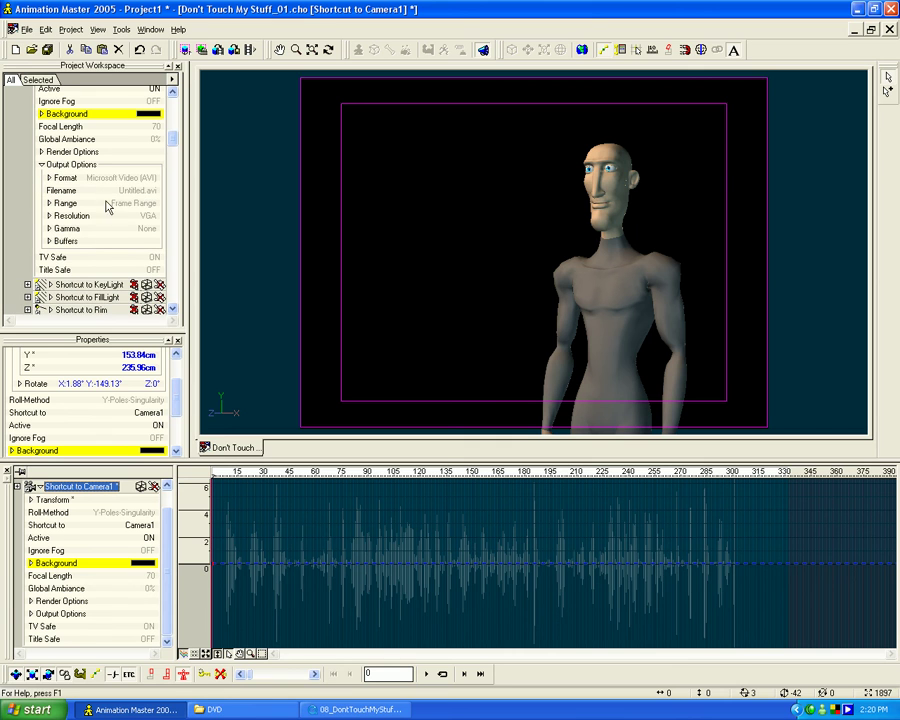
pyautogui.click(49, 215)
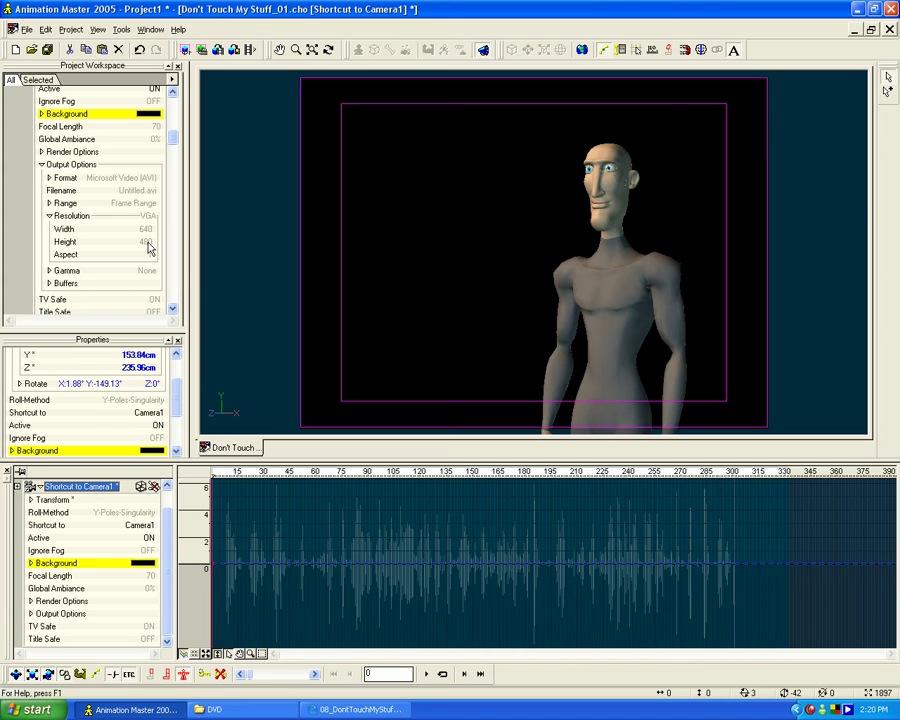
# Collapse the Camera1 shortcut's properties and expand the output options and resolution of the Camera1 object.
pyautogui.moveTo(177, 144); pyautogui.dragTo(174, 98)
pyautogui.click(43, 138)
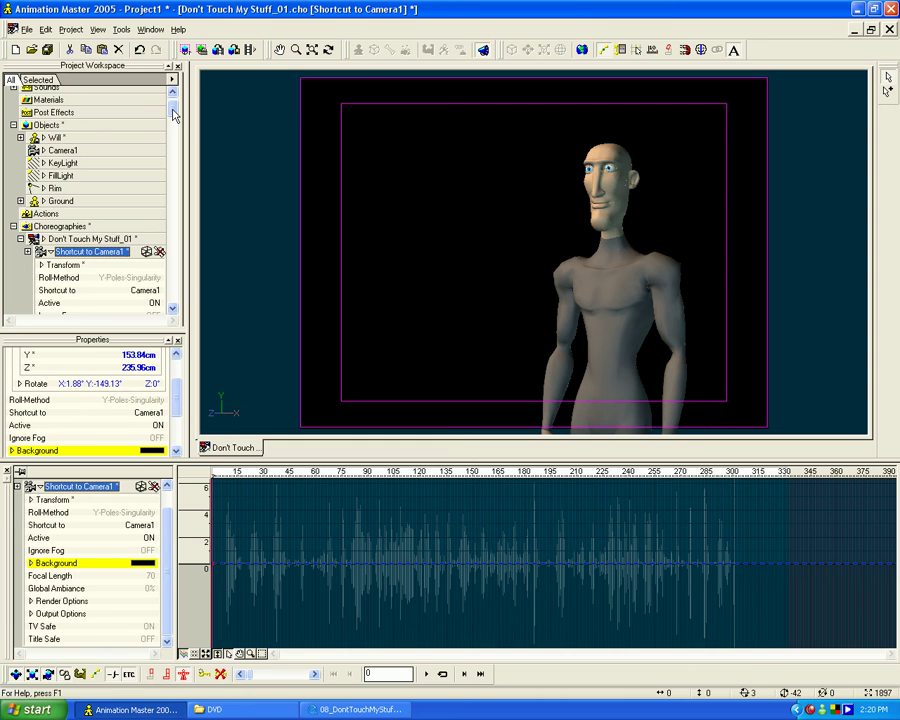
pyautogui.click(51, 252)
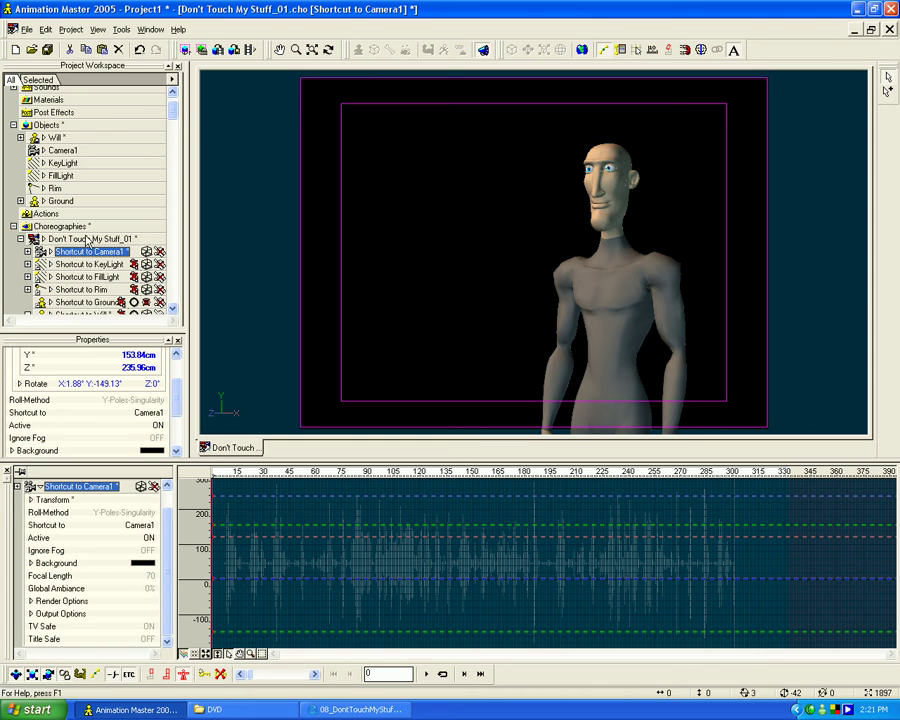
pyautogui.click(60, 151)
pyautogui.click(43, 150)
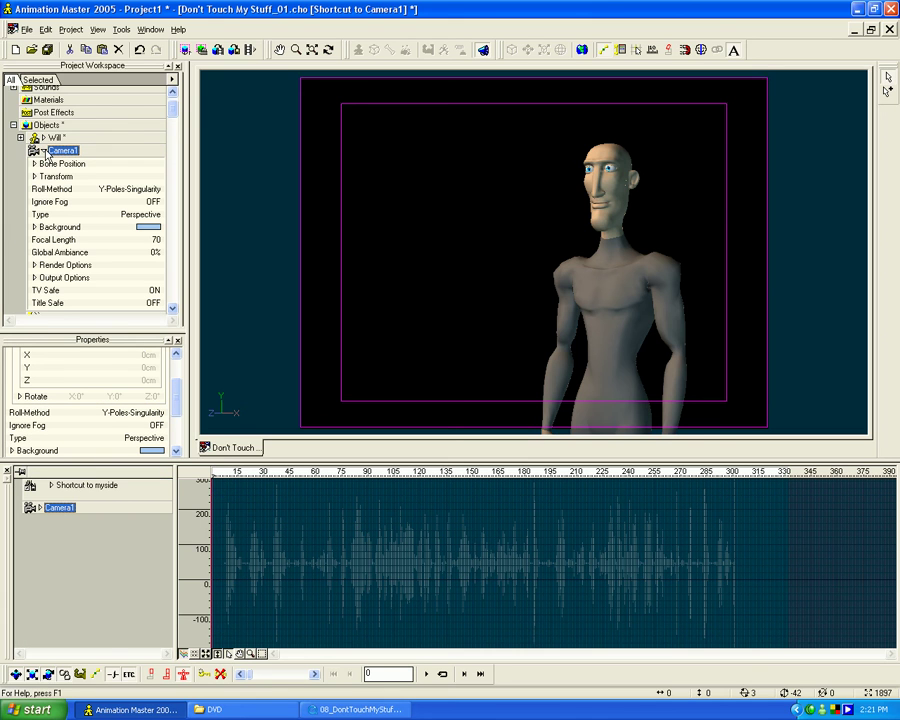
pyautogui.click(43, 280)
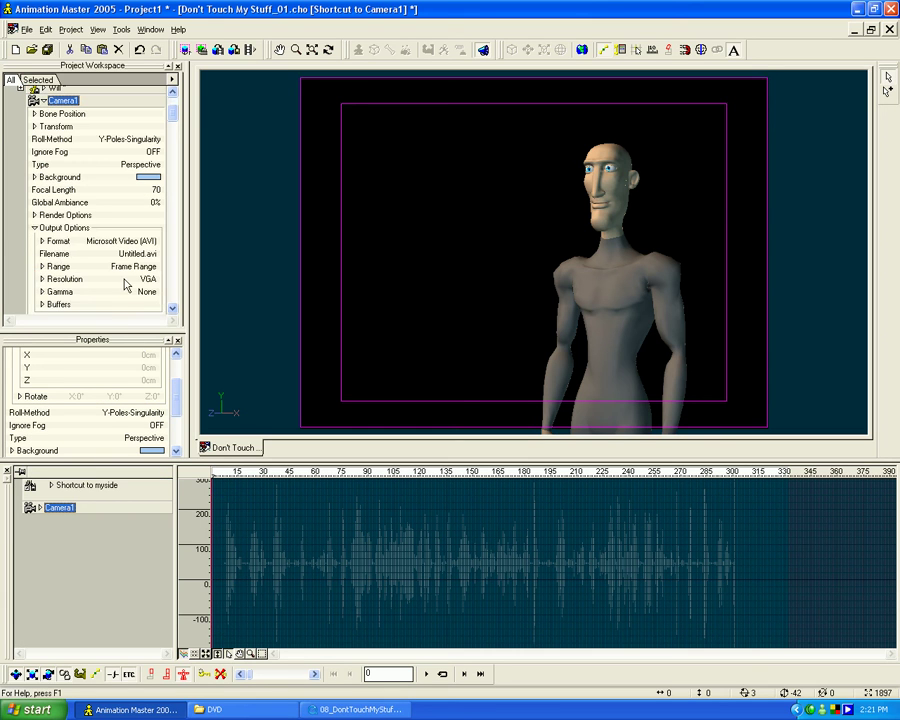
pyautogui.click(42, 279)
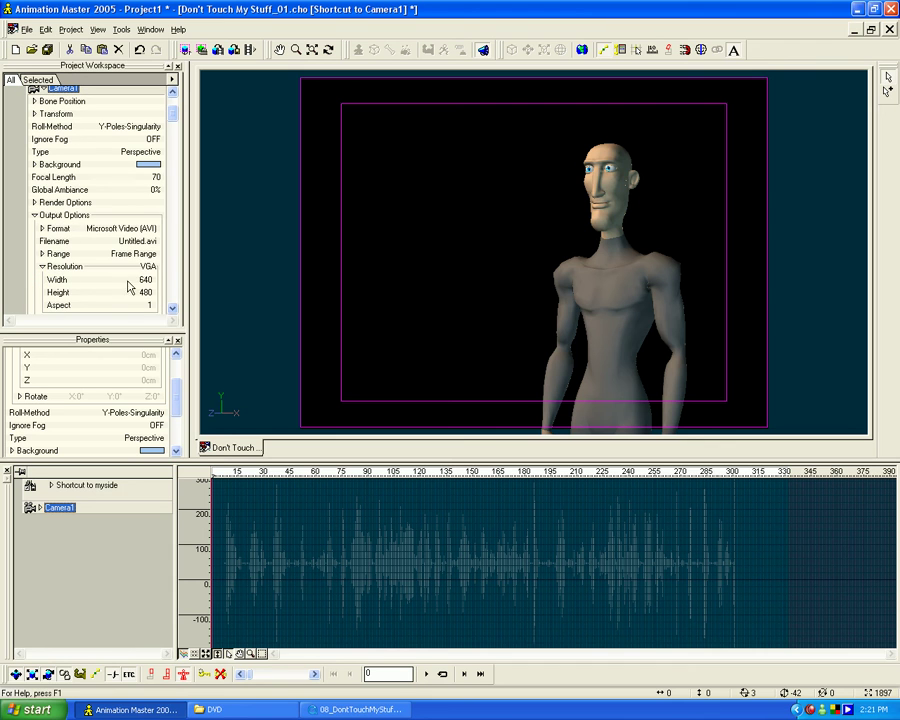
# Set the Camera1 object's output resolution to DV and review its width, height and aspect.
pyautogui.click(146, 264)
pyautogui.click(151, 268)
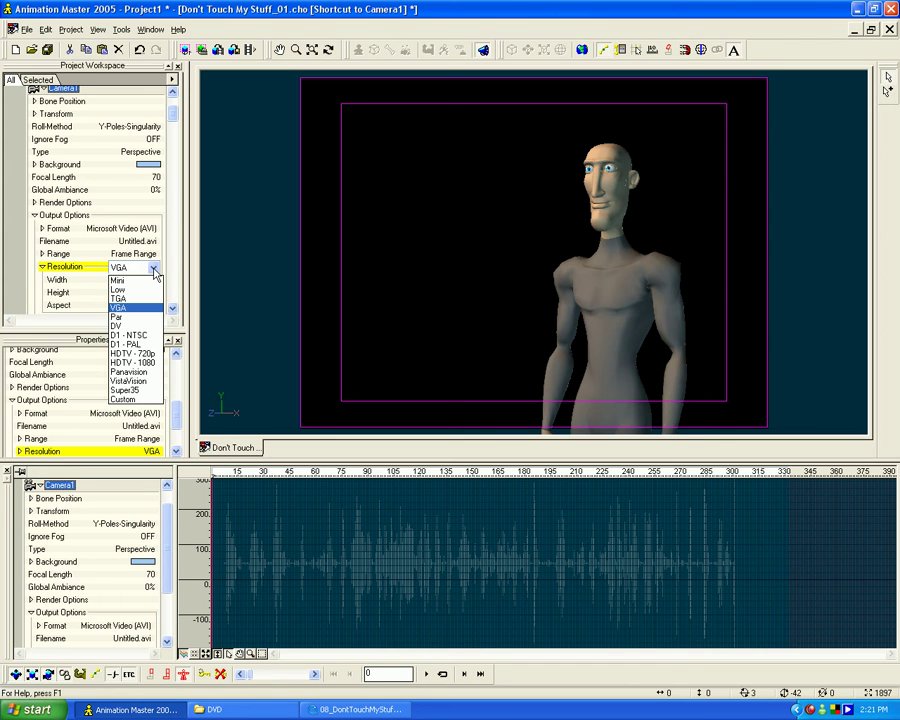
pyautogui.click(148, 331)
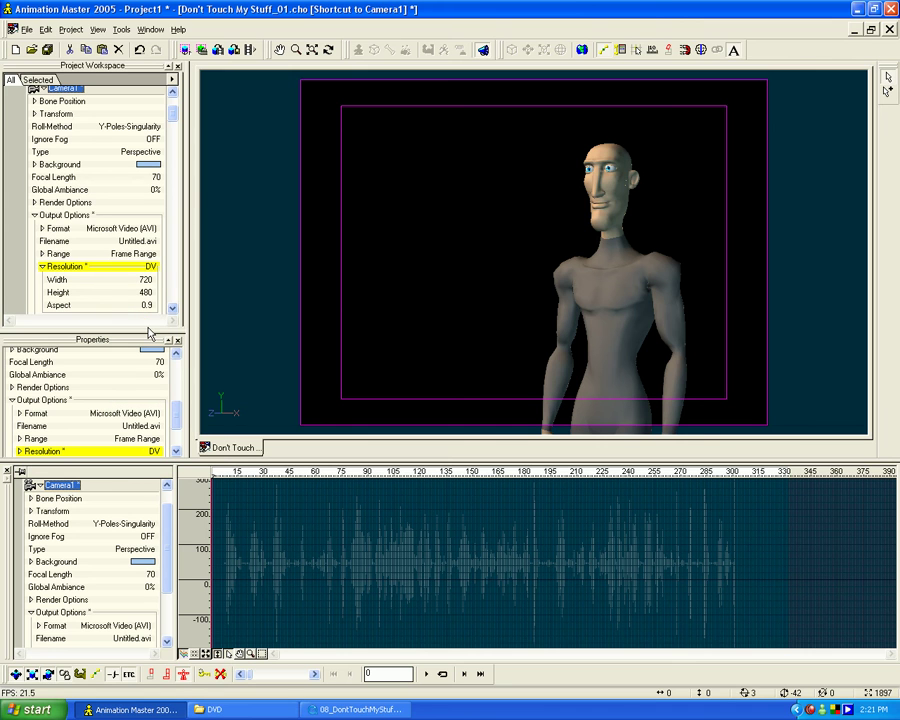
pyautogui.click(42, 267)
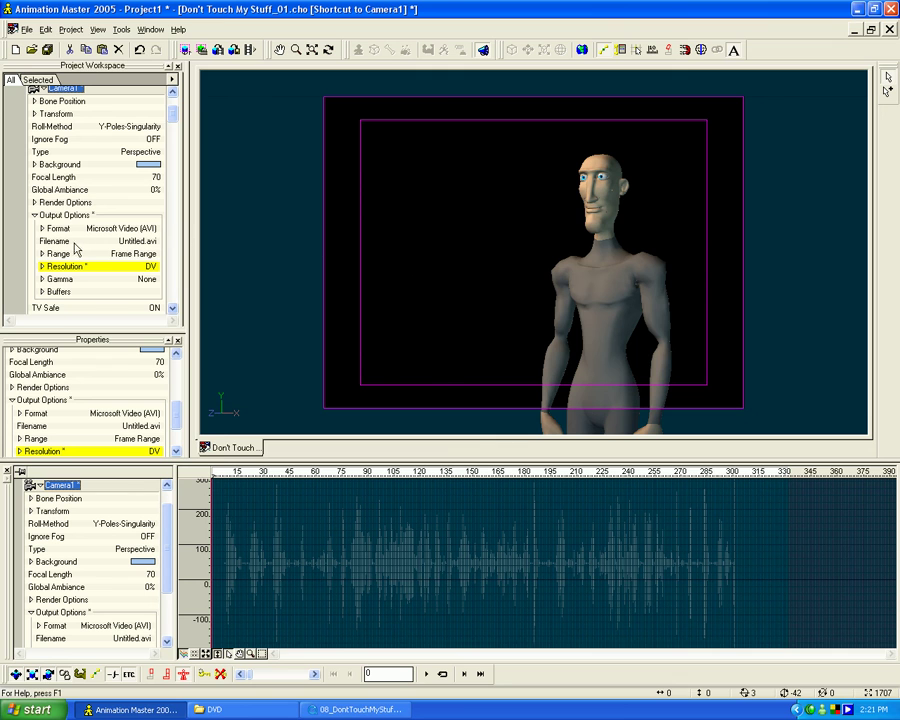
pyautogui.click(42, 267)
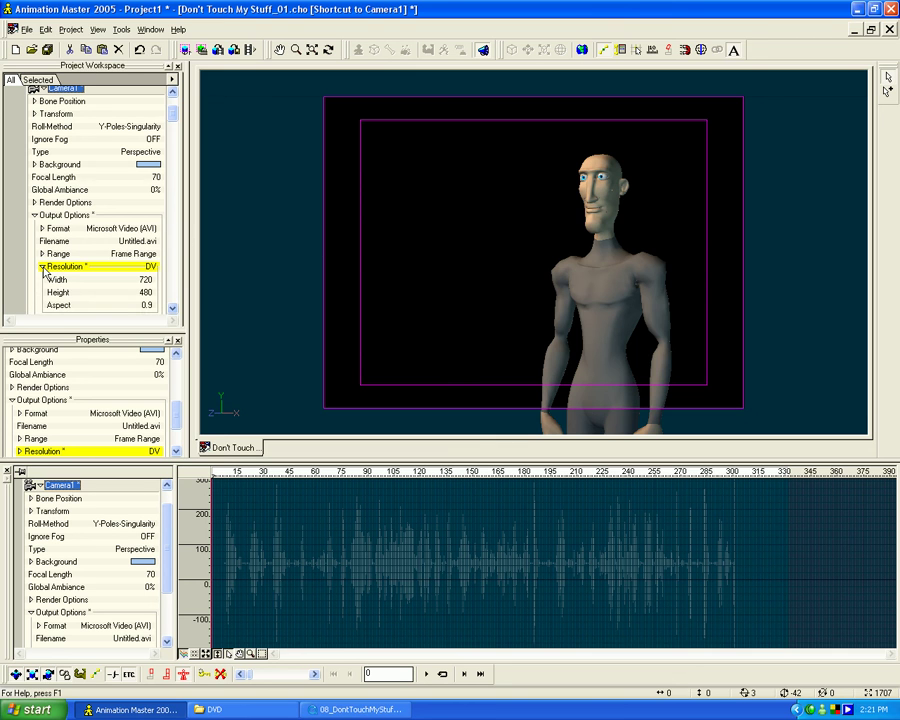
pyautogui.click(42, 267)
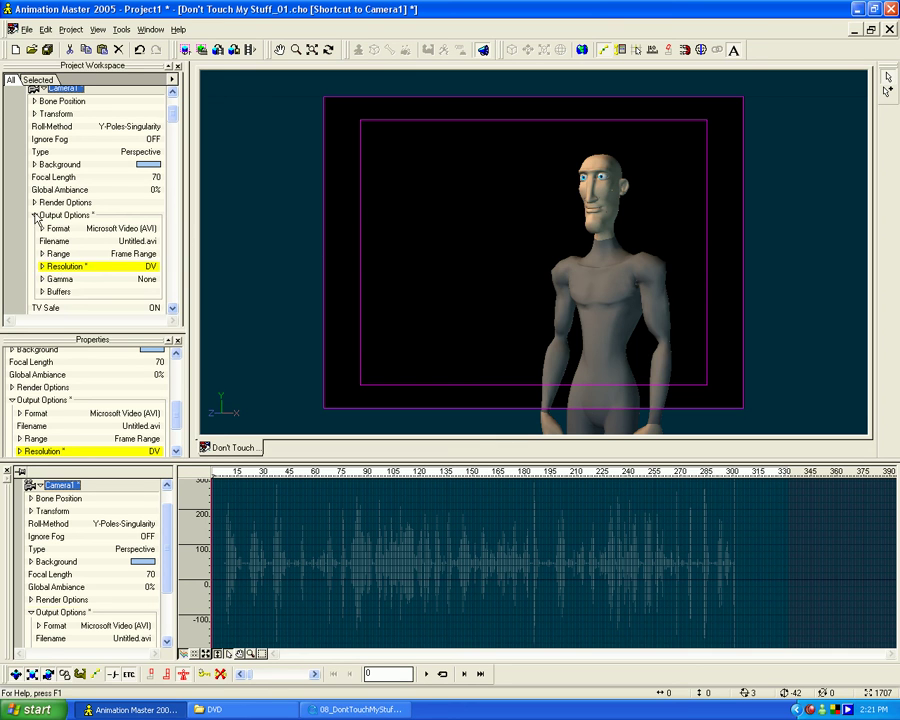
pyautogui.click(35, 215)
pyautogui.click(35, 215)
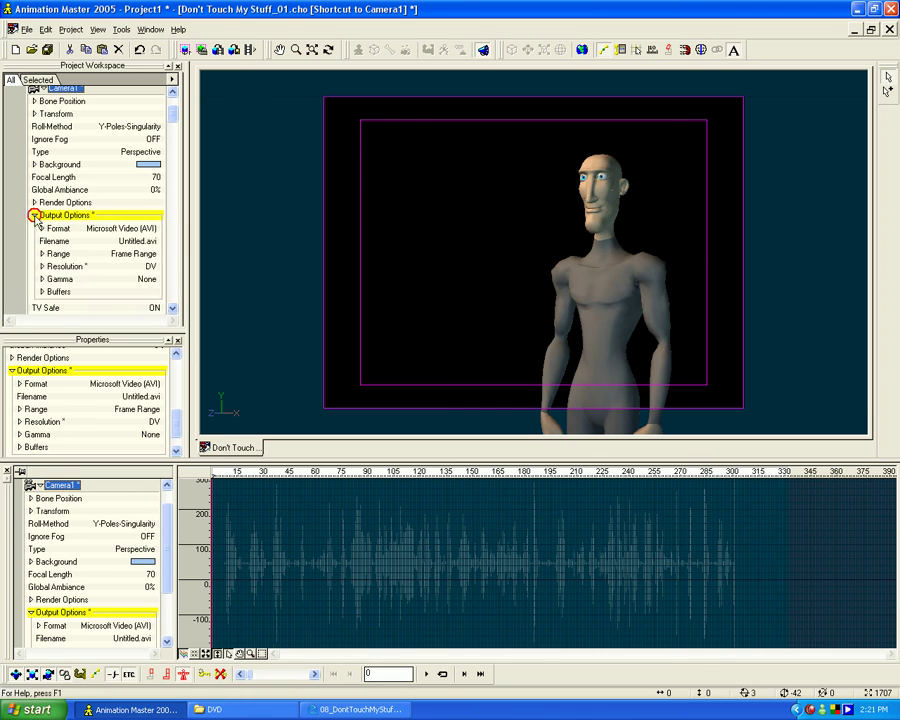
# Switch Camera1's output resolution to D1 - NTSC for comparison and return it to DV.
pyautogui.click(90, 267)
pyautogui.click(153, 269)
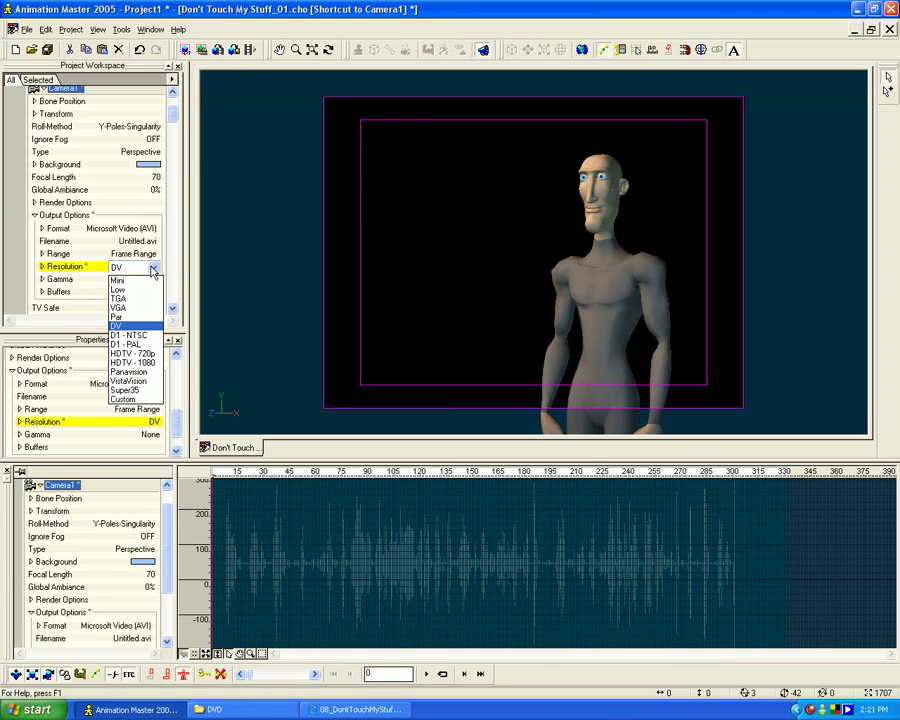
pyautogui.click(138, 335)
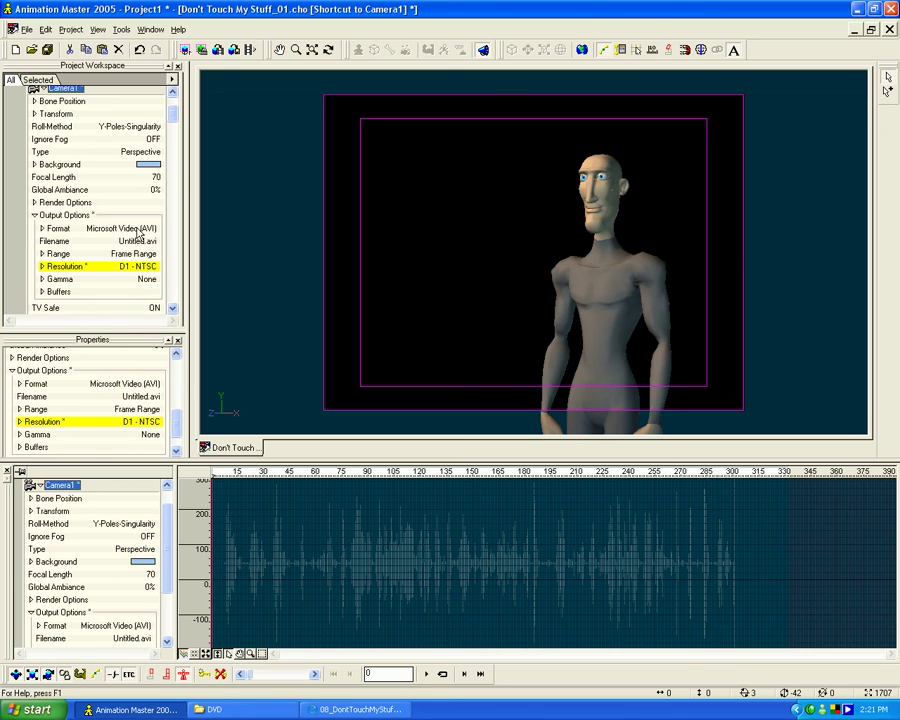
pyautogui.click(128, 267)
pyautogui.click(153, 268)
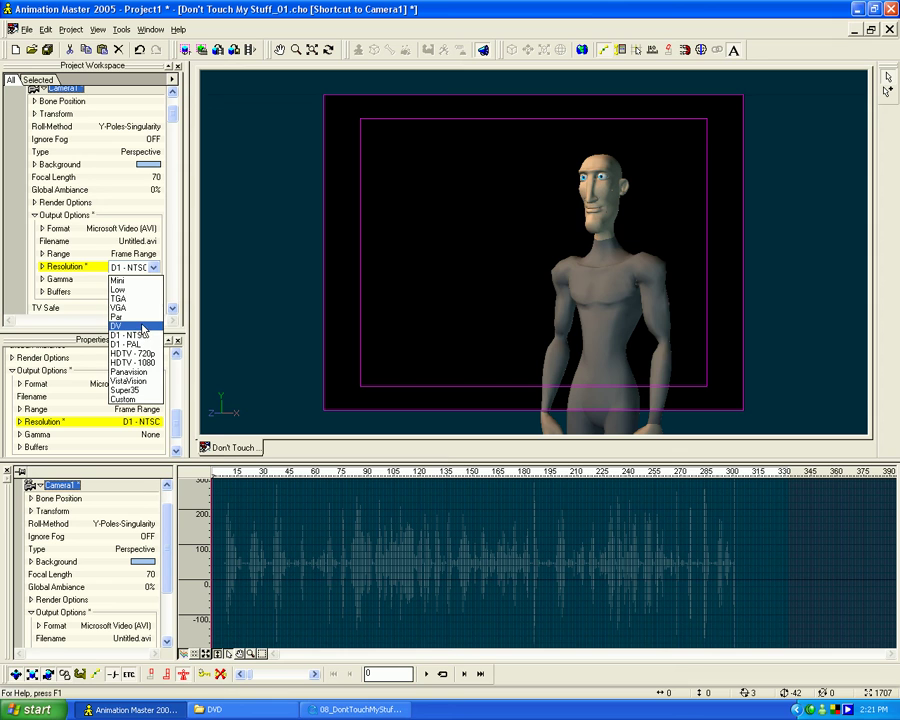
pyautogui.click(143, 327)
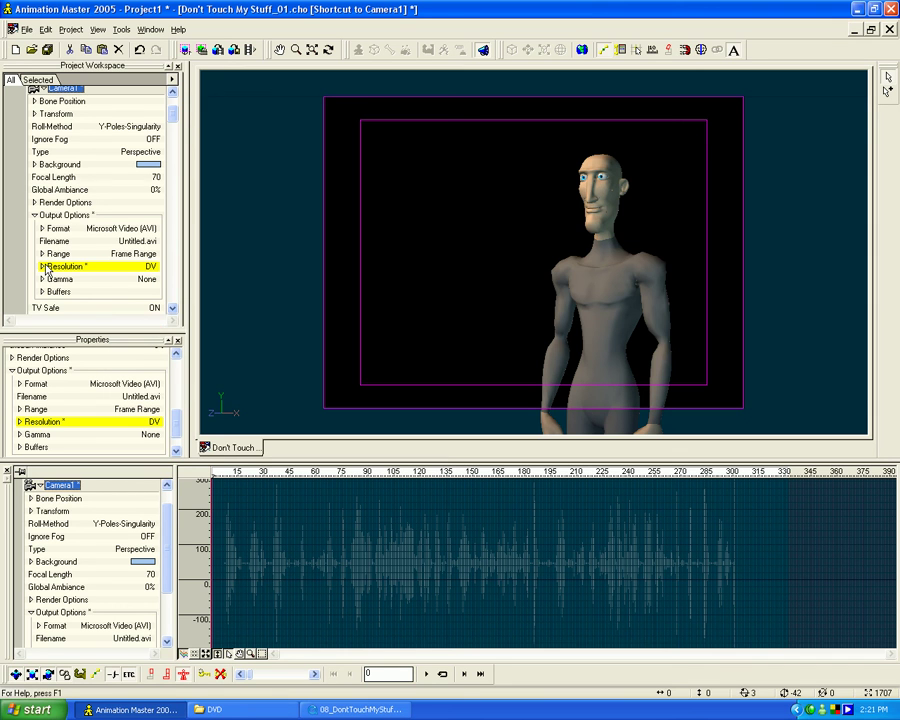
# Collapse the Camera1 object's properties and save the Don't Touch My Stuff_01 choreography.
pyautogui.click(42, 89)
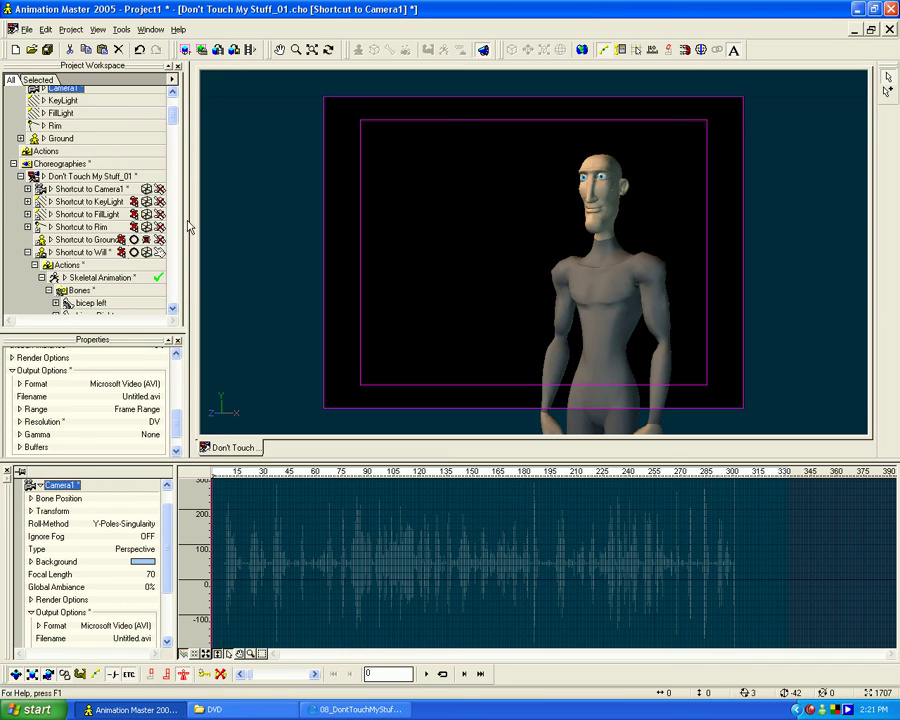
pyautogui.rightClick(88, 176)
pyautogui.click(122, 221)
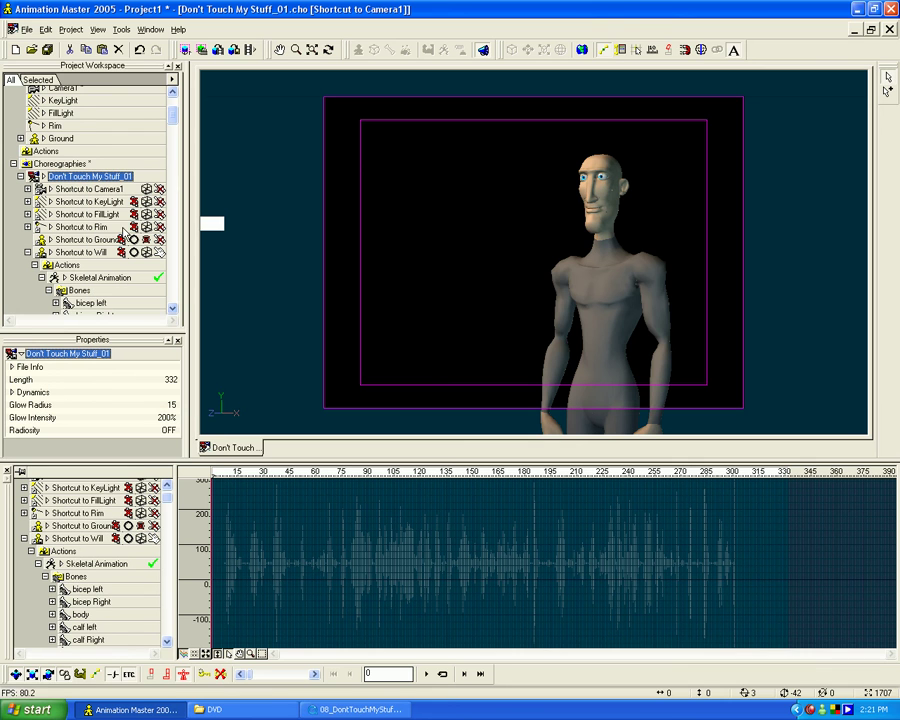
# Scrub to the pointing pose at frame 162 and examine how the outstretched hand fits the camera frame.
pyautogui.moveTo(376, 470); pyautogui.dragTo(34, 452)
pyautogui.moveTo(212, 468); pyautogui.dragTo(477, 430)
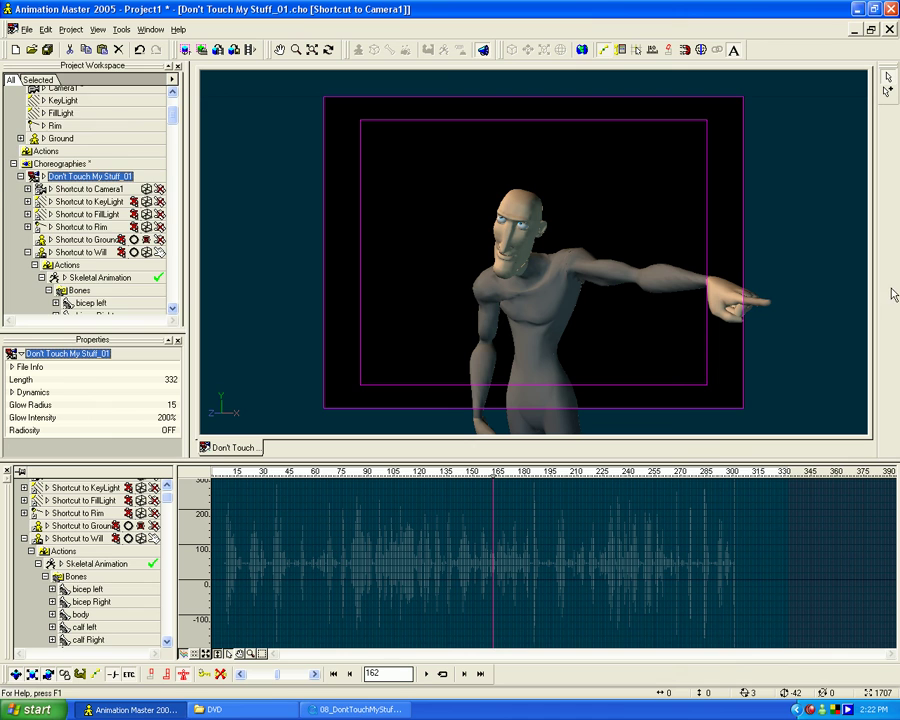
pyautogui.scroll(2, 788, 301)
pyautogui.scroll(-1, 789, 301)
pyautogui.scroll(4, 794, 279)
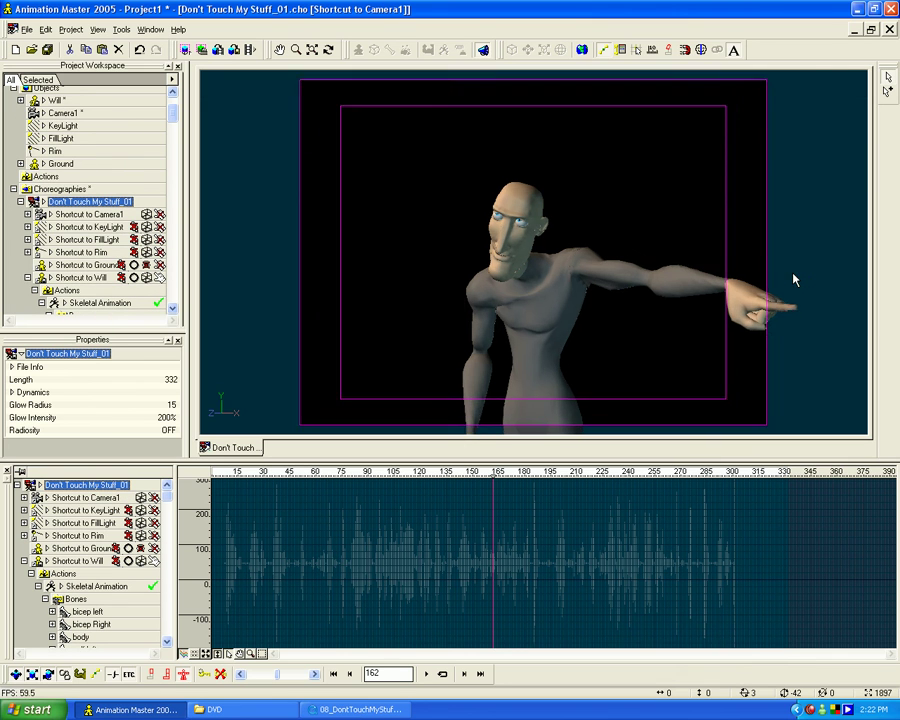
pyautogui.scroll(-3, 788, 272)
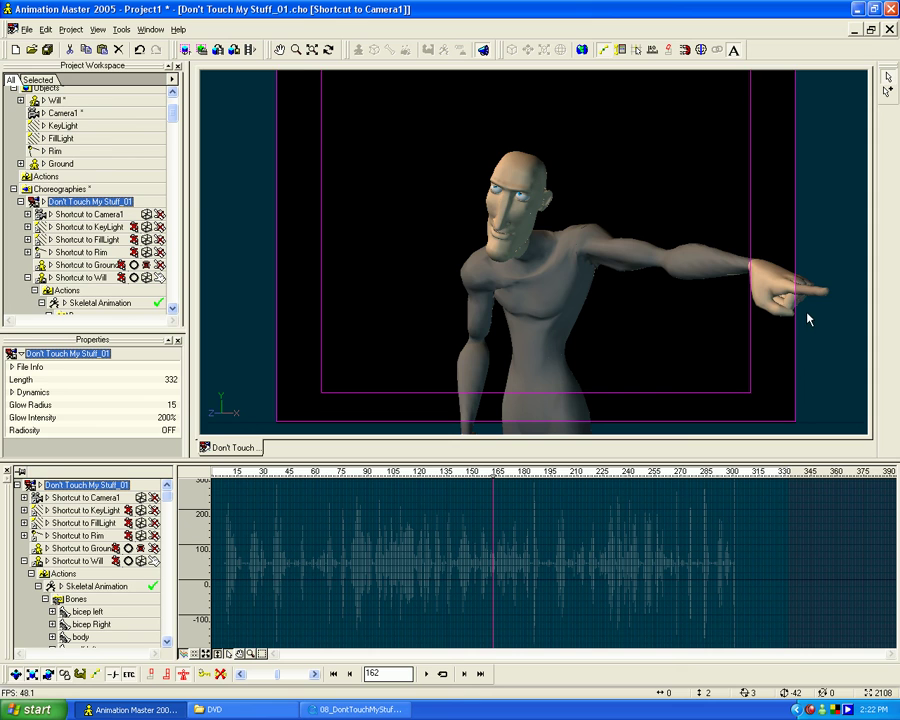
pyautogui.scroll(-2, 798, 285)
pyautogui.moveTo(795, 282); pyautogui.dragTo(797, 287, button='middle')
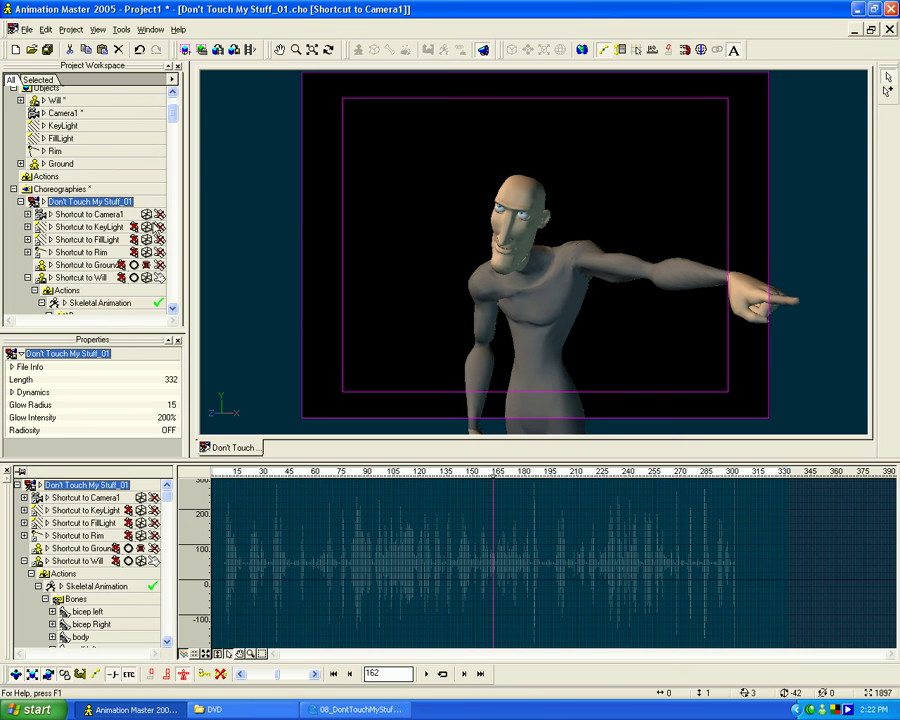
pyautogui.scroll(2, 120, 90)
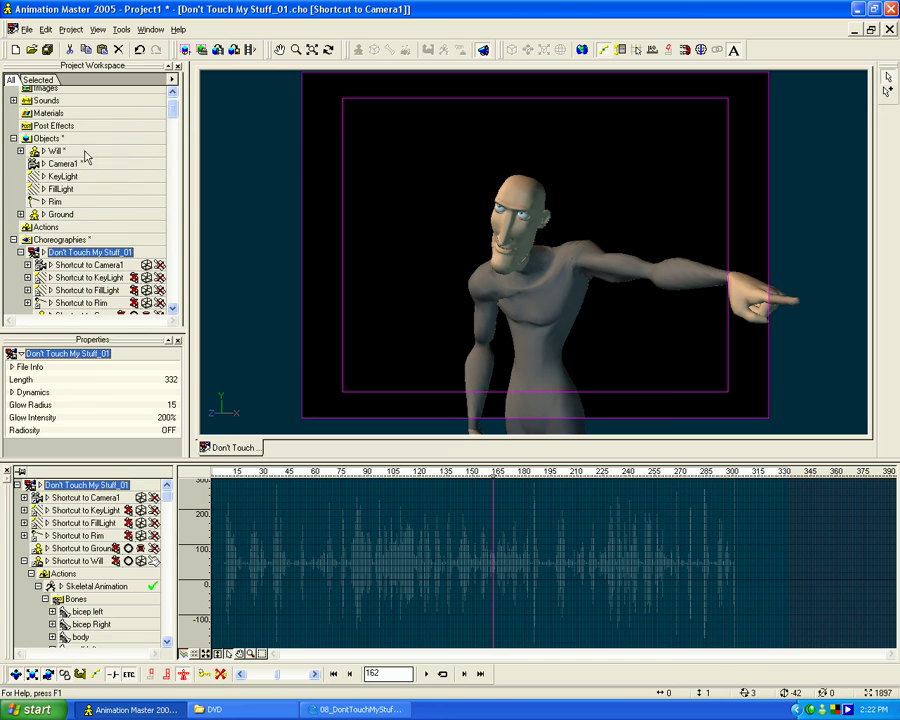
# Set the Camera1 object's focal length to 45.
pyautogui.click(62, 163)
pyautogui.moveTo(177, 372); pyautogui.dragTo(180, 413)
pyautogui.click(160, 392)
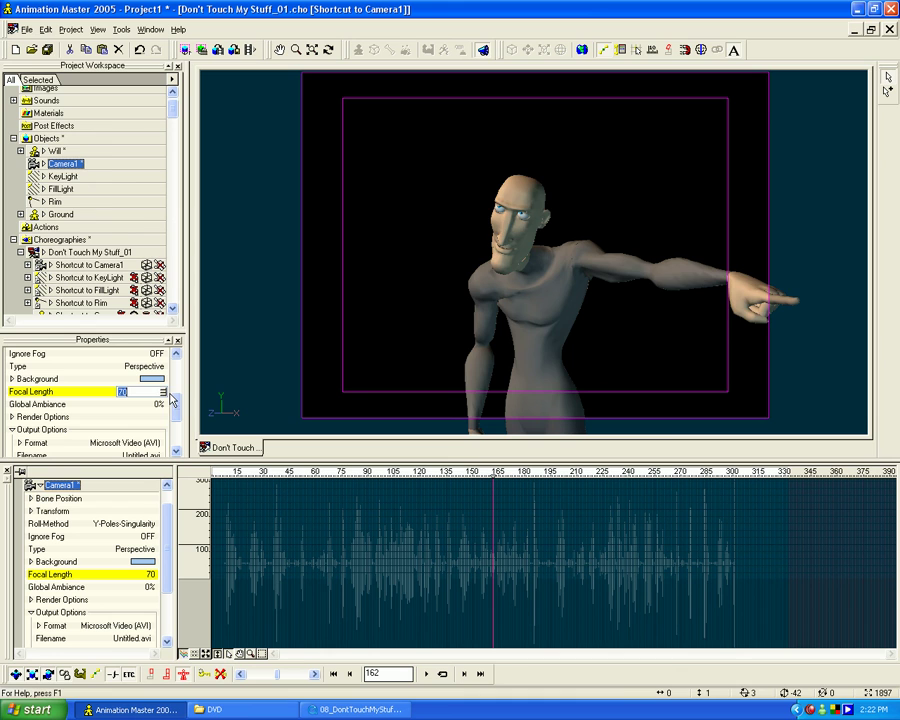
pyautogui.write('45')
pyautogui.press('Return')
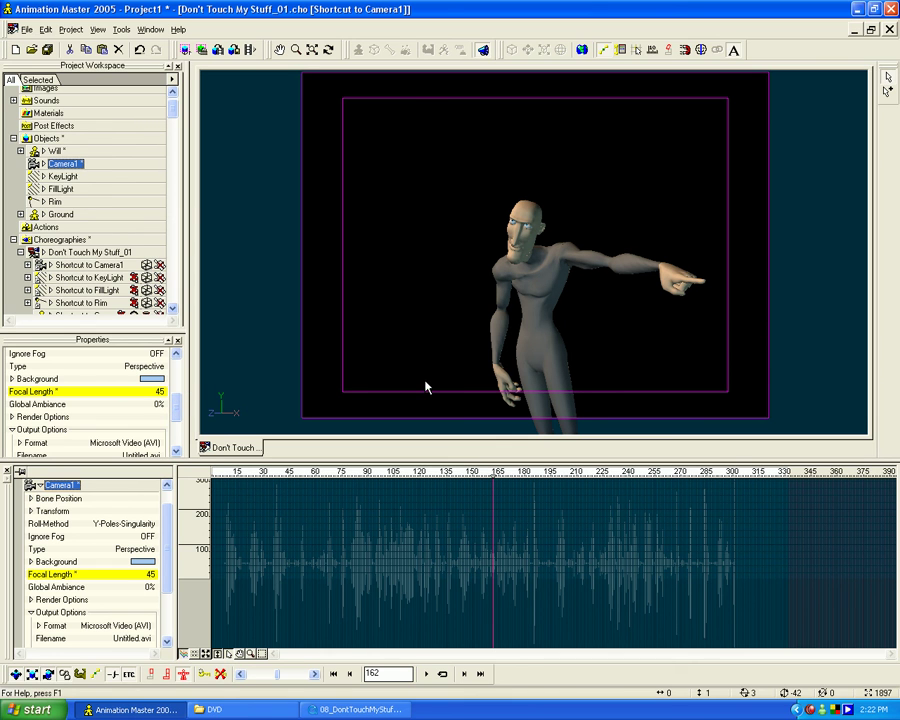
# Reframe the camera closer to the character at frame 0, scrub to check the poses and nudge the framing slightly.
pyautogui.moveTo(493, 476); pyautogui.dragTo(280, 476)
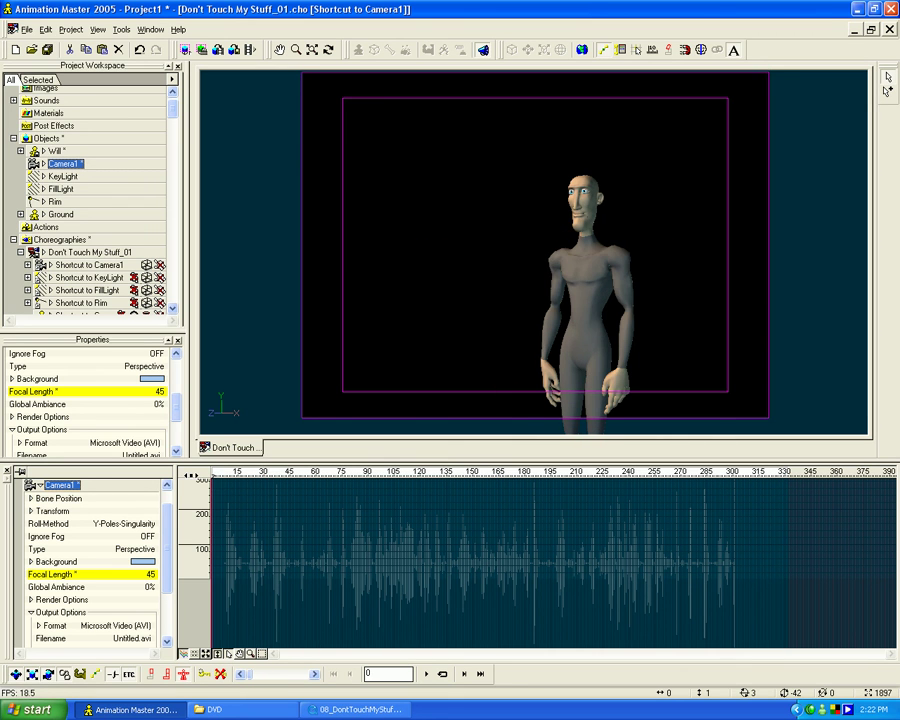
pyautogui.press('space')
pyautogui.press('h')
pyautogui.moveTo(462, 355); pyautogui.dragTo(476, 334)
pyautogui.press('-')
pyautogui.press('t')
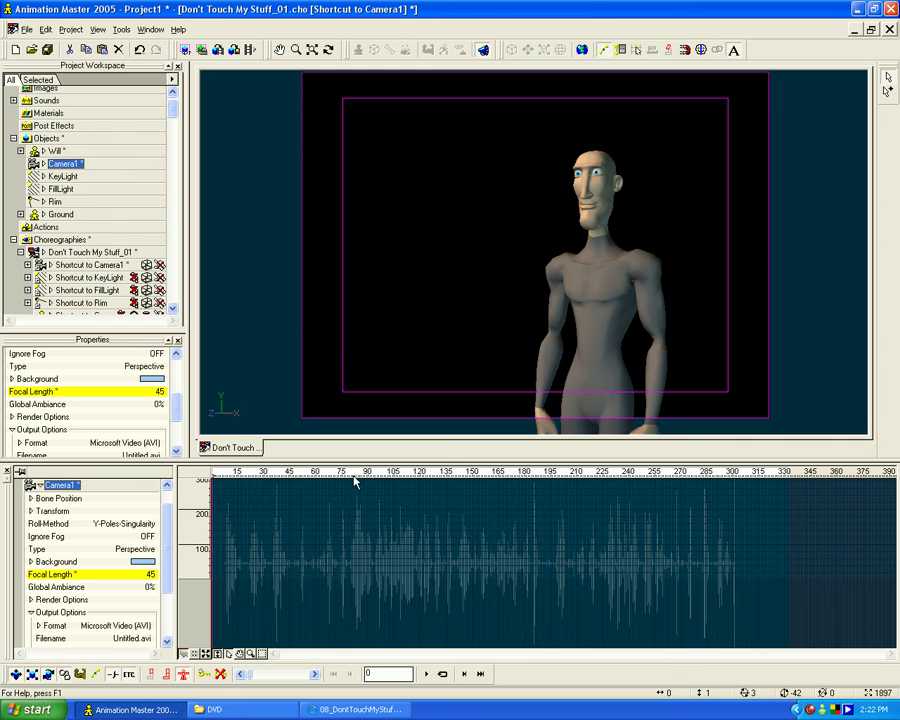
pyautogui.moveTo(298, 477)
pyautogui.mouseDown()
pyautogui.moveTo(275, 478)
pyautogui.moveTo(493, 478)
pyautogui.moveTo(162, 480)
pyautogui.mouseUp()
pyautogui.press('h')
pyautogui.moveTo(611, 303); pyautogui.dragTo(607, 307)
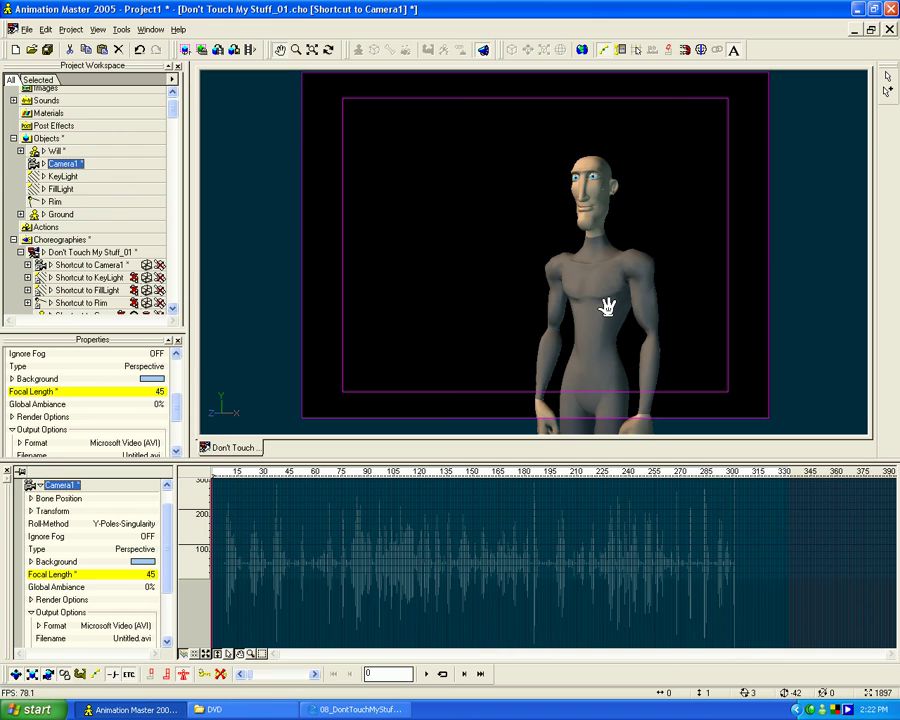
# Play the animation to check the new framing and save the choreography.
pyautogui.click(426, 673)
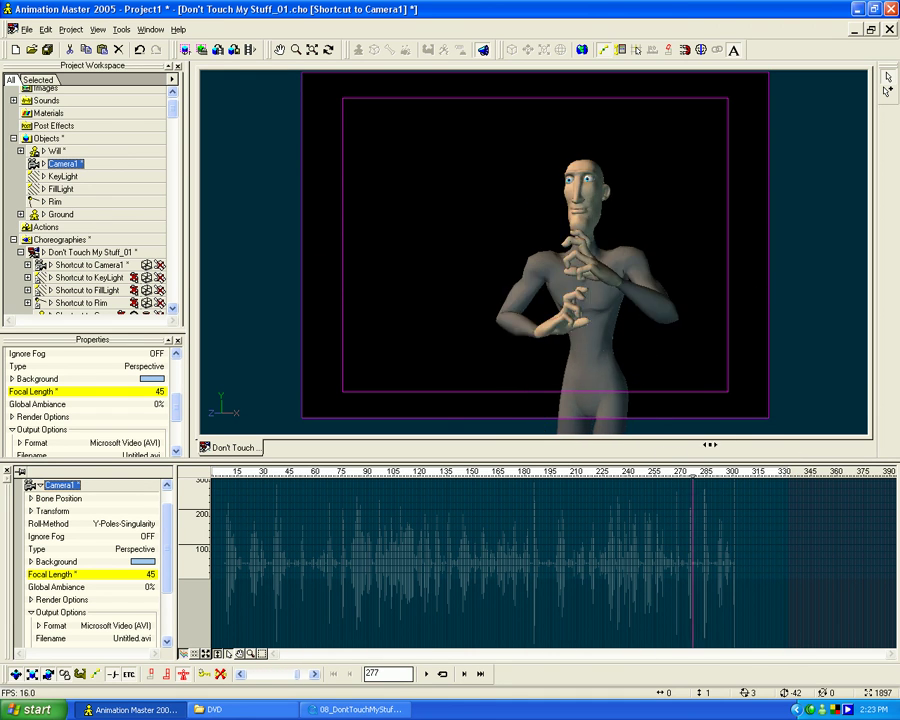
pyautogui.press('Escape')
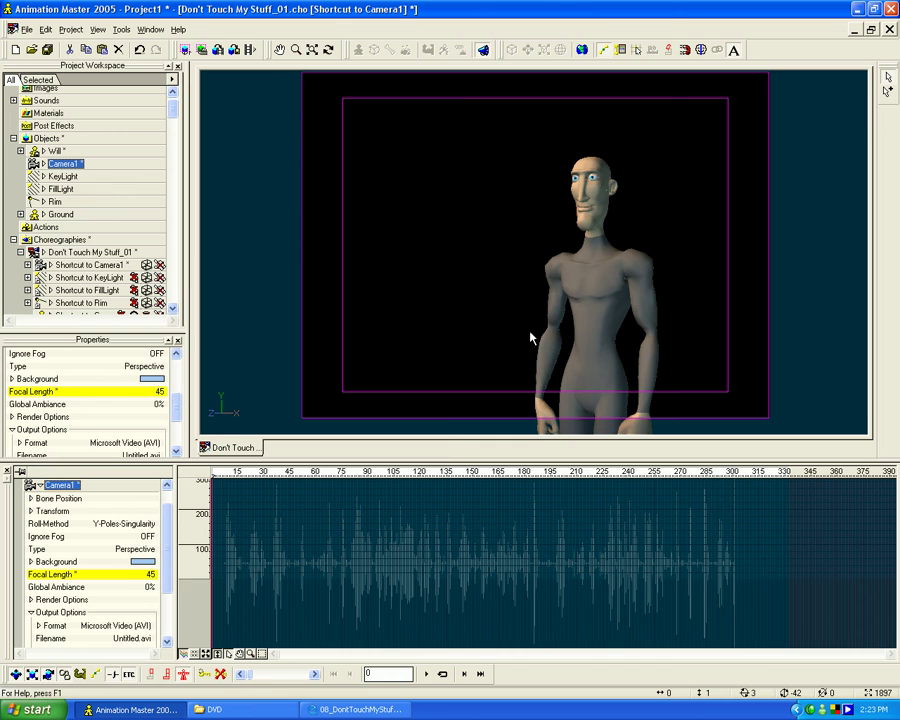
pyautogui.rightClick(107, 252)
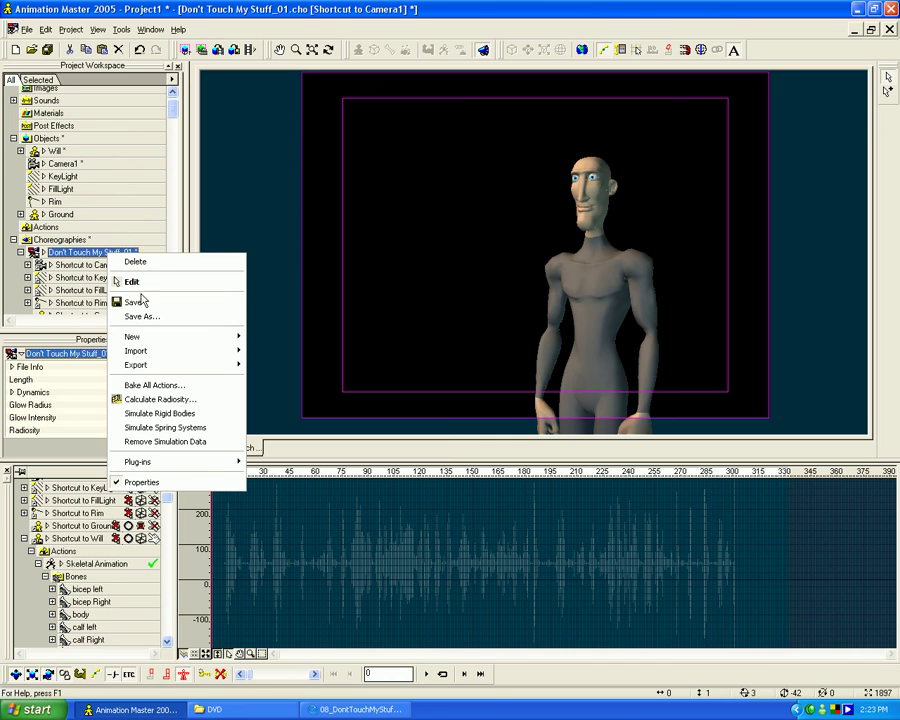
pyautogui.click(128, 296)
# Inspect the Will model's user properties, including its Show settings for bones and eye target.
pyautogui.scroll(2, 123, 78)
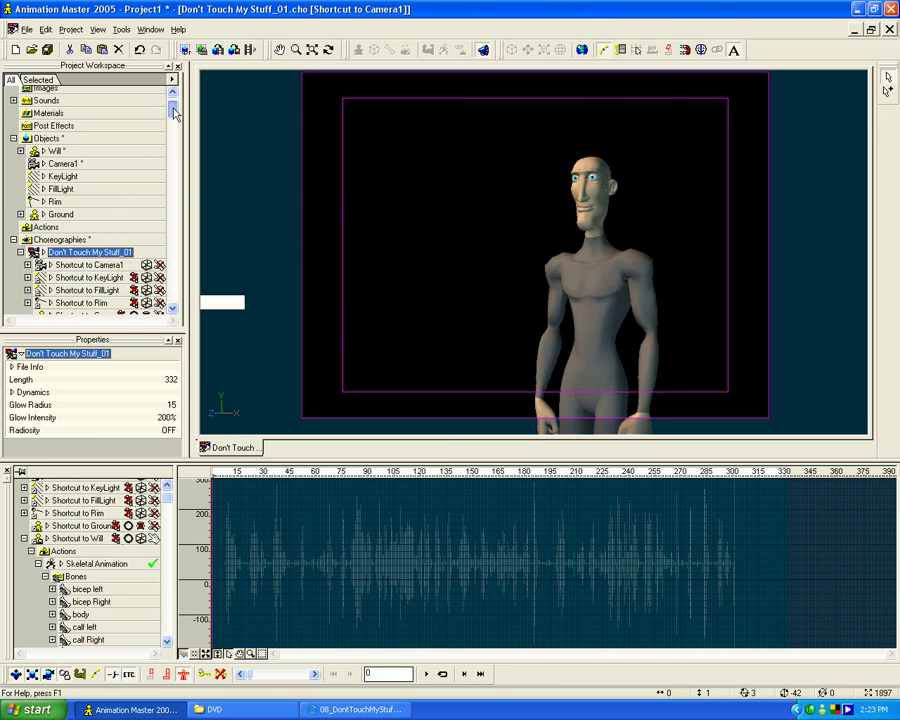
pyautogui.click(21, 168)
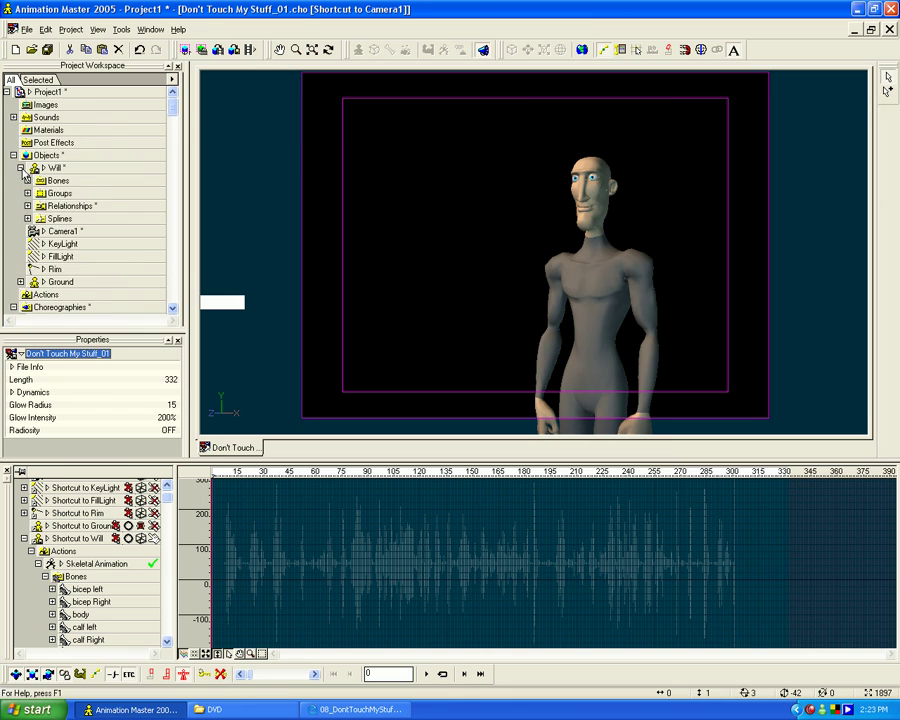
pyautogui.click(21, 168)
pyautogui.click(43, 168)
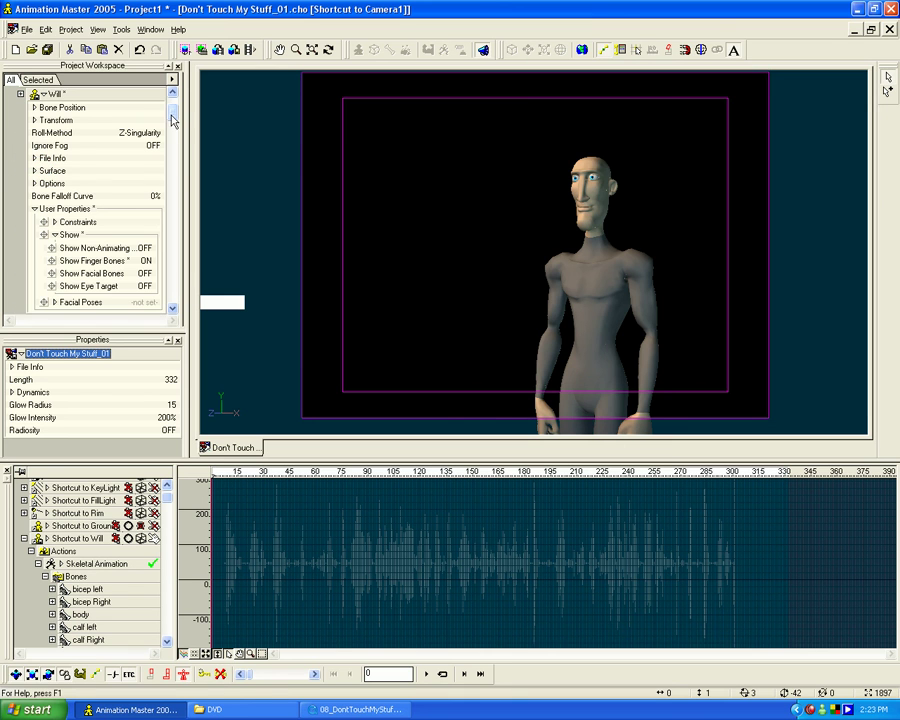
pyautogui.moveTo(172, 114); pyautogui.dragTo(172, 119)
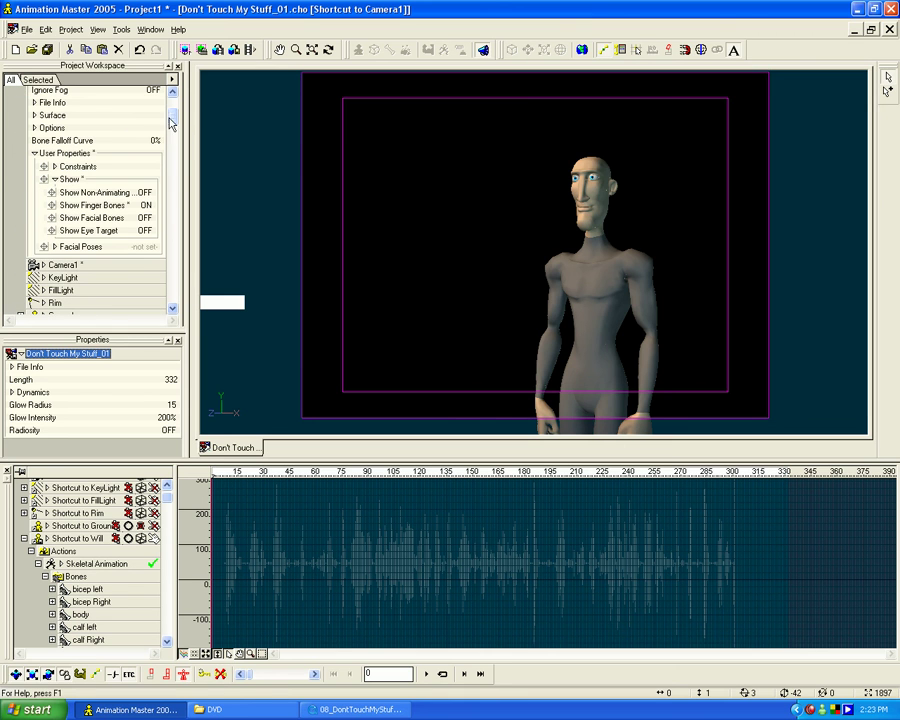
pyautogui.scroll(3, 121, 84)
pyautogui.click(44, 168)
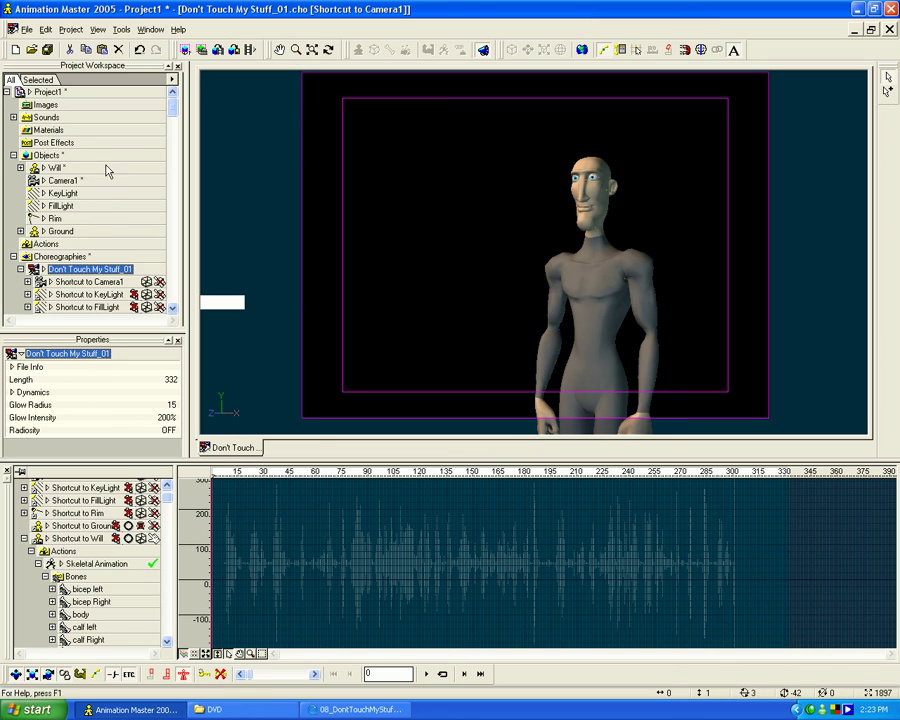
# Collapse the Shortcut to Will in the choreography and scrub the timeline back to frame 0.
pyautogui.scroll(-7, 124, 84)
pyautogui.scroll(3, 124, 84)
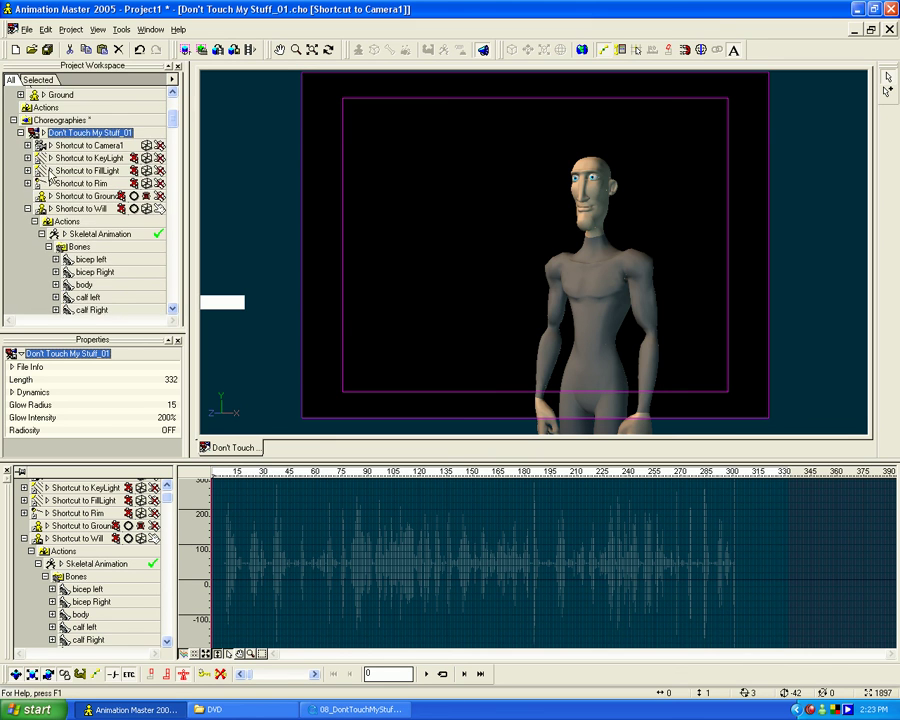
pyautogui.click(28, 209)
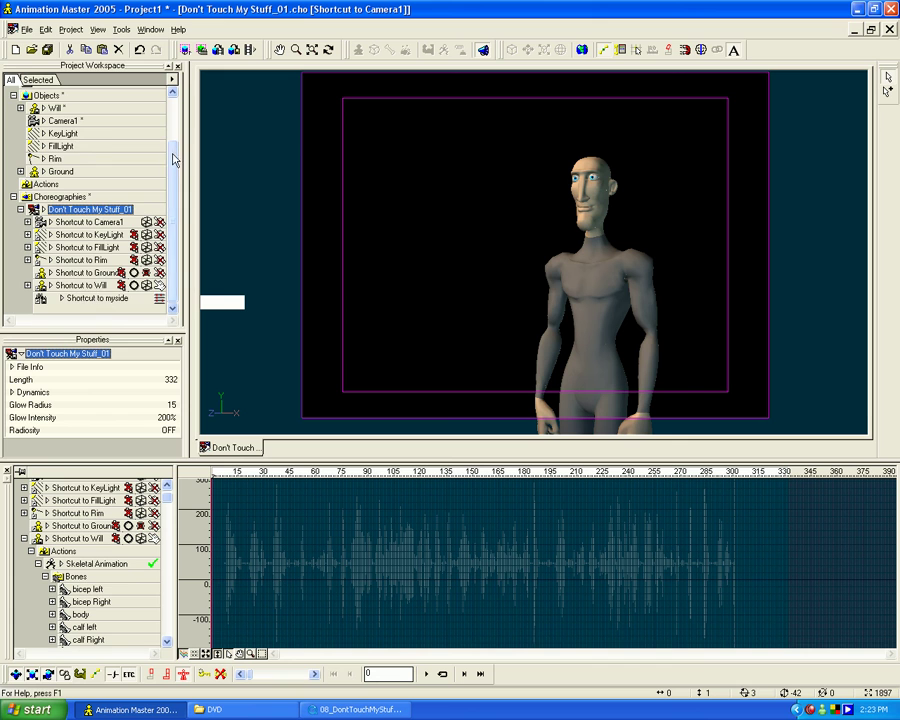
pyautogui.moveTo(173, 165)
pyautogui.mouseDown()
pyautogui.moveTo(173, 142)
pyautogui.moveTo(175, 160)
pyautogui.mouseUp()
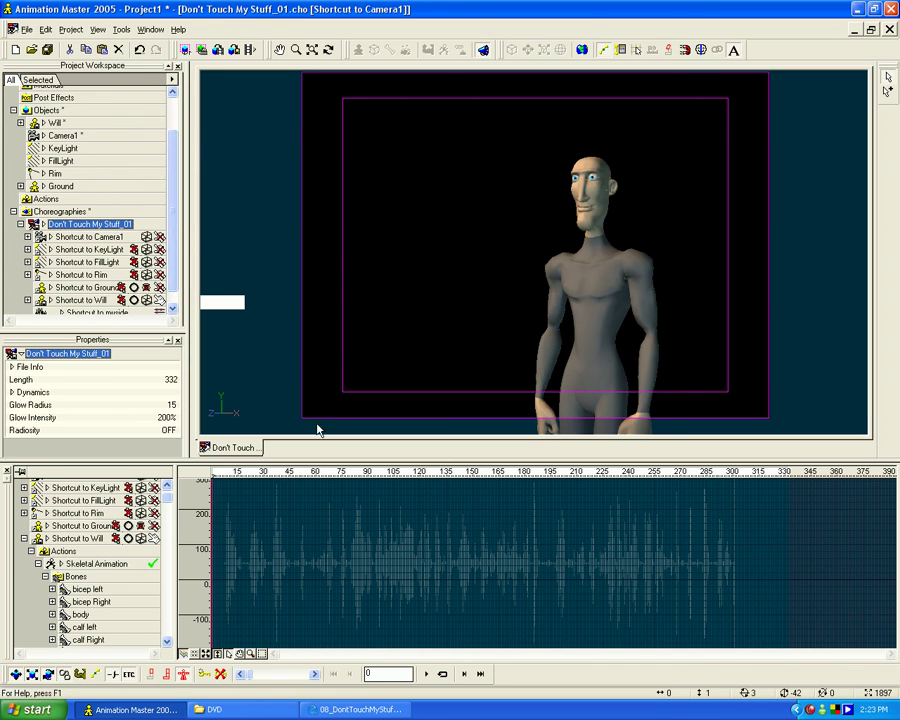
pyautogui.moveTo(298, 476); pyautogui.dragTo(180, 471)
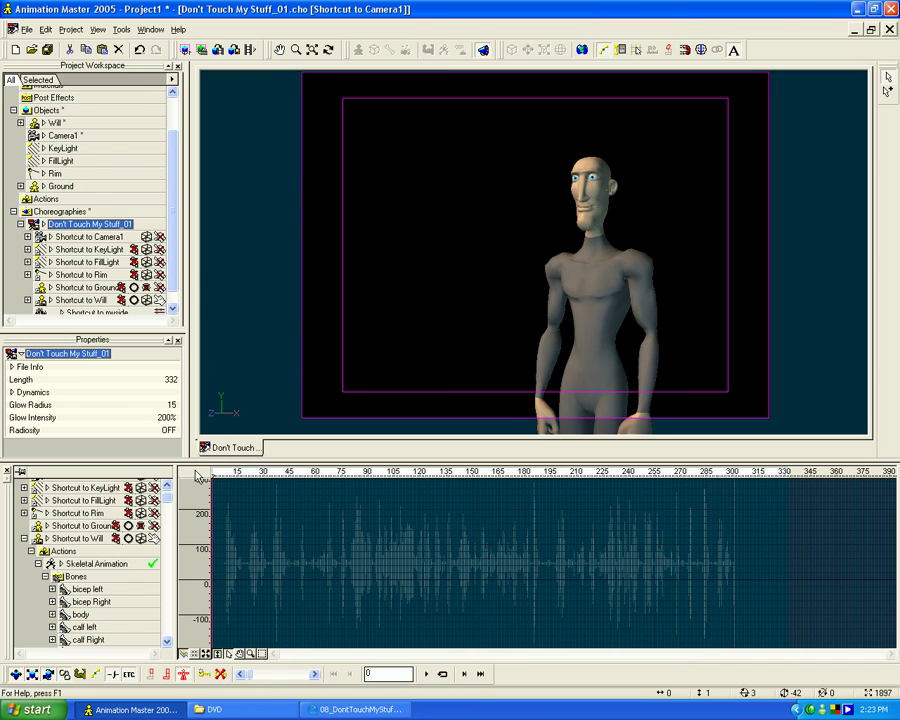
pyautogui.moveTo(214, 473)
pyautogui.mouseDown()
pyautogui.moveTo(284, 473)
pyautogui.moveTo(211, 473)
pyautogui.mouseUp()
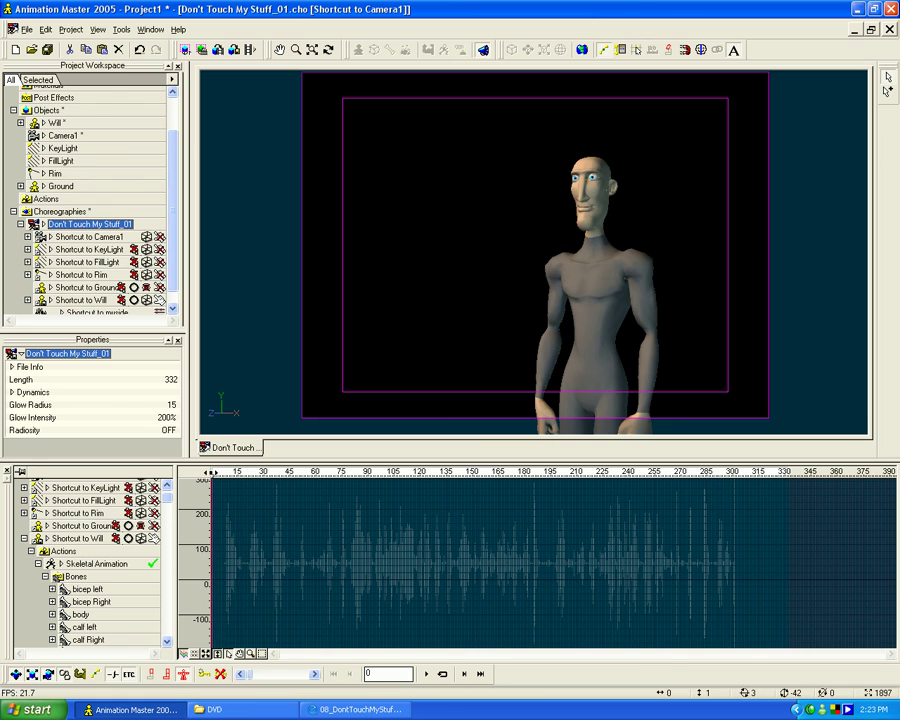